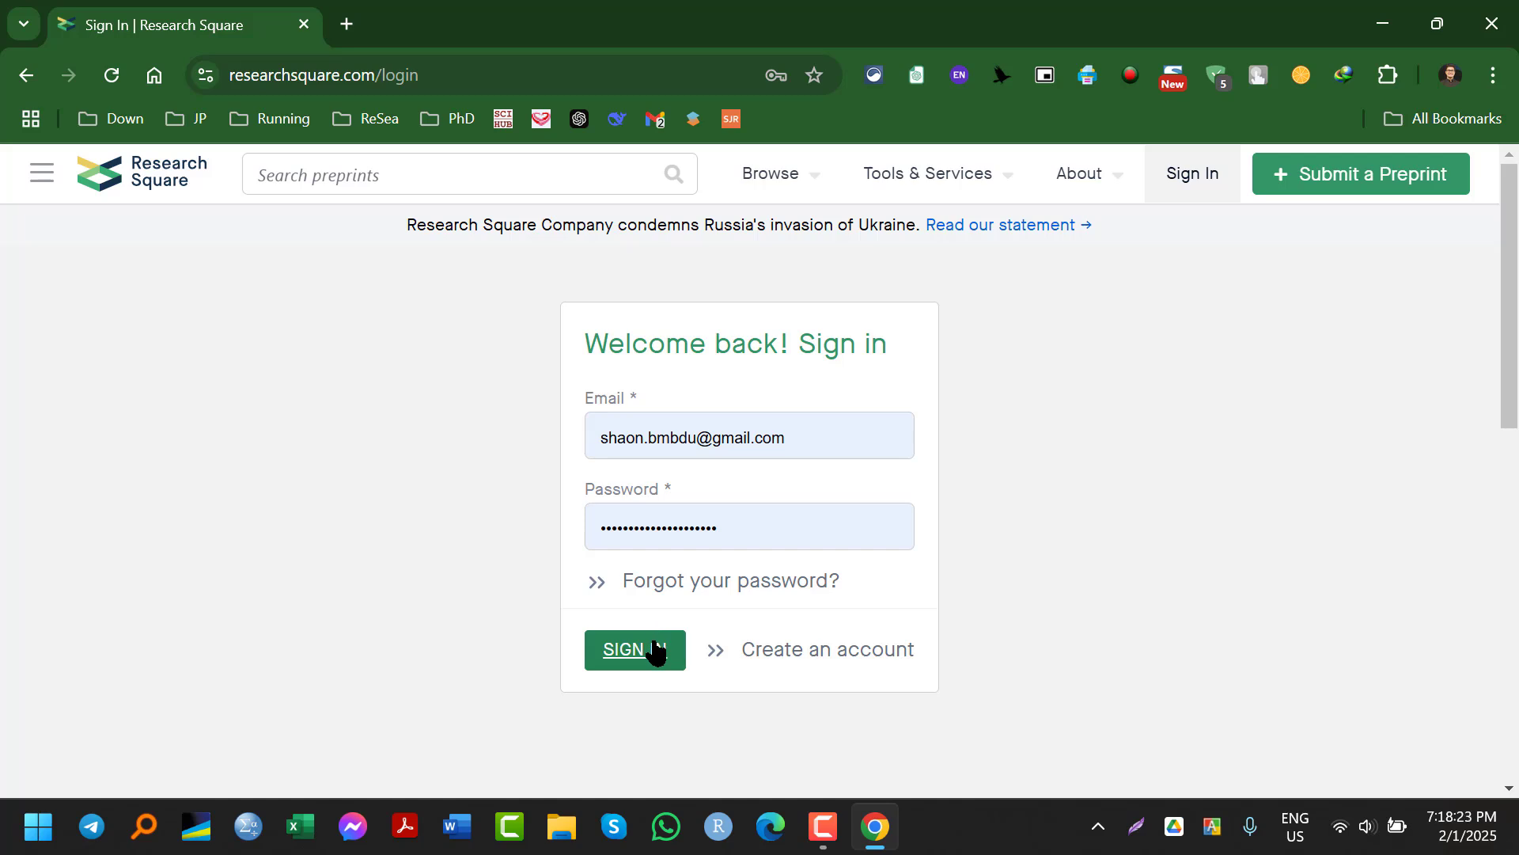
click(654, 651)
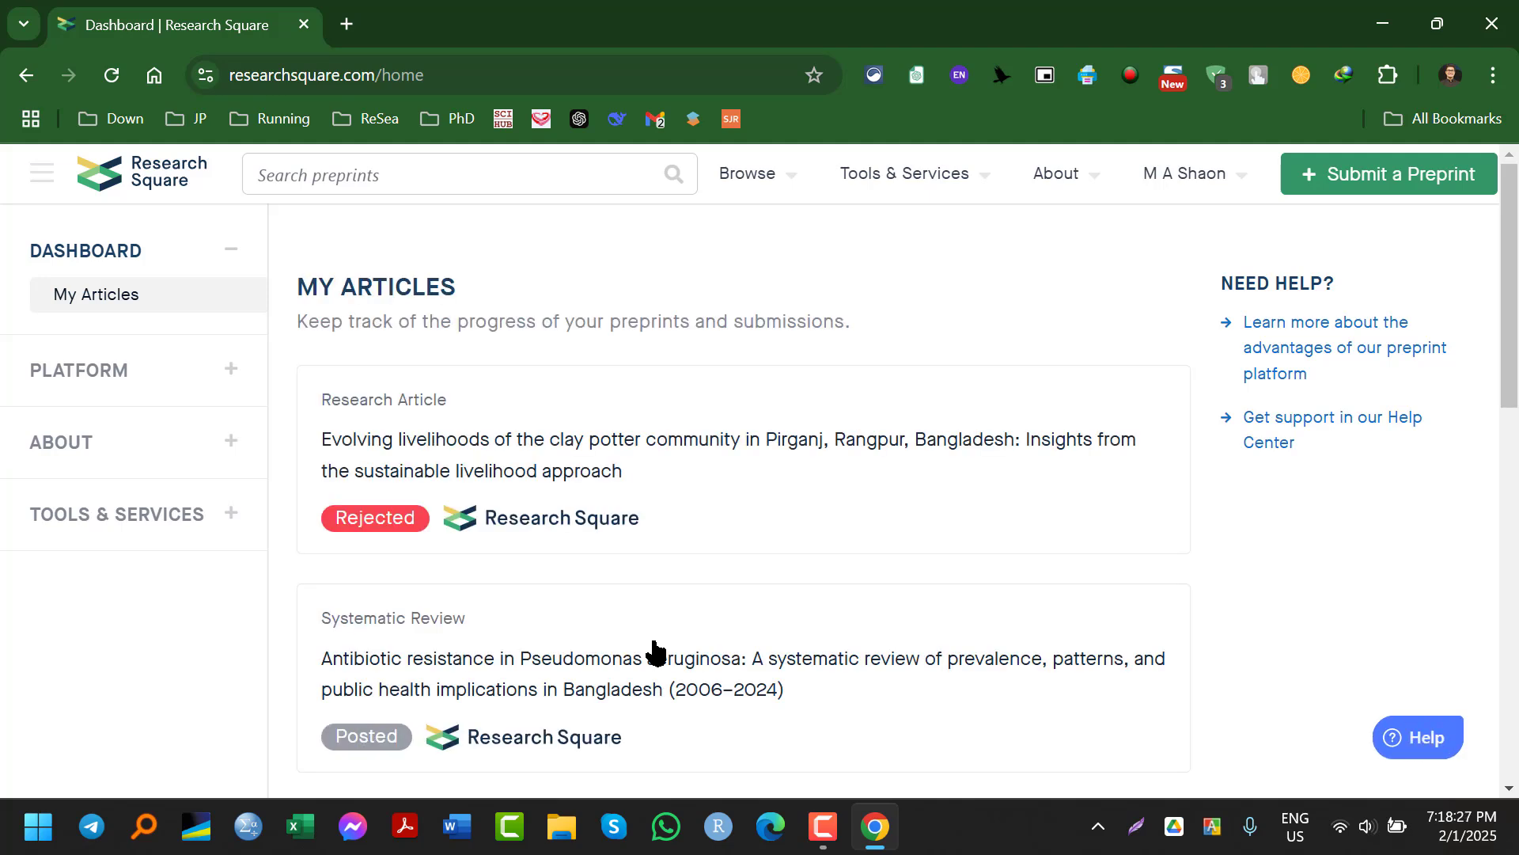
scroll(654, 650, down, 3)
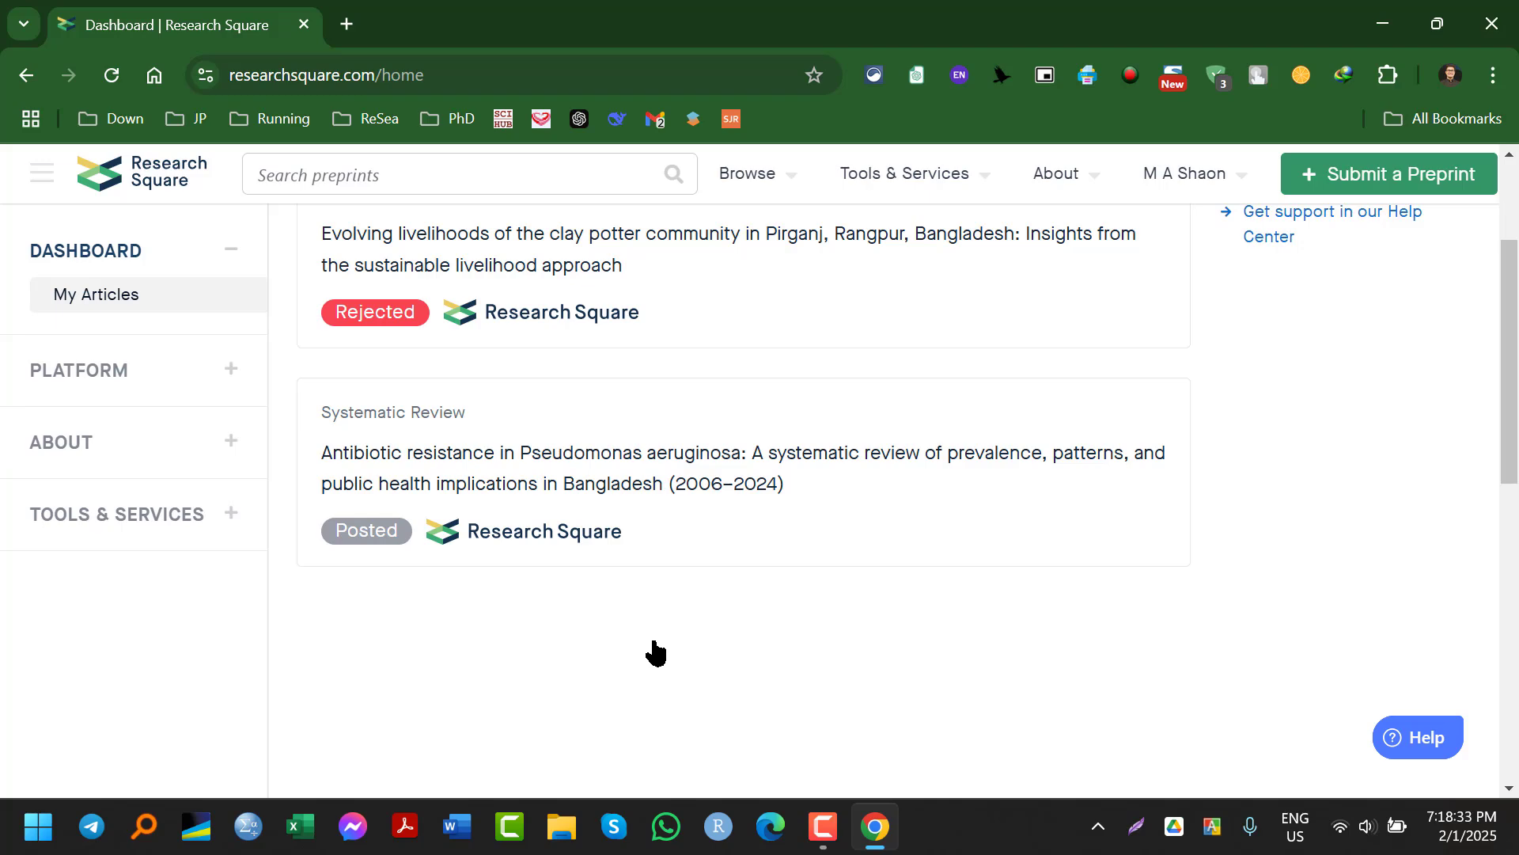
scroll(967, 569, up, 3)
mouse_move(1238, 207)
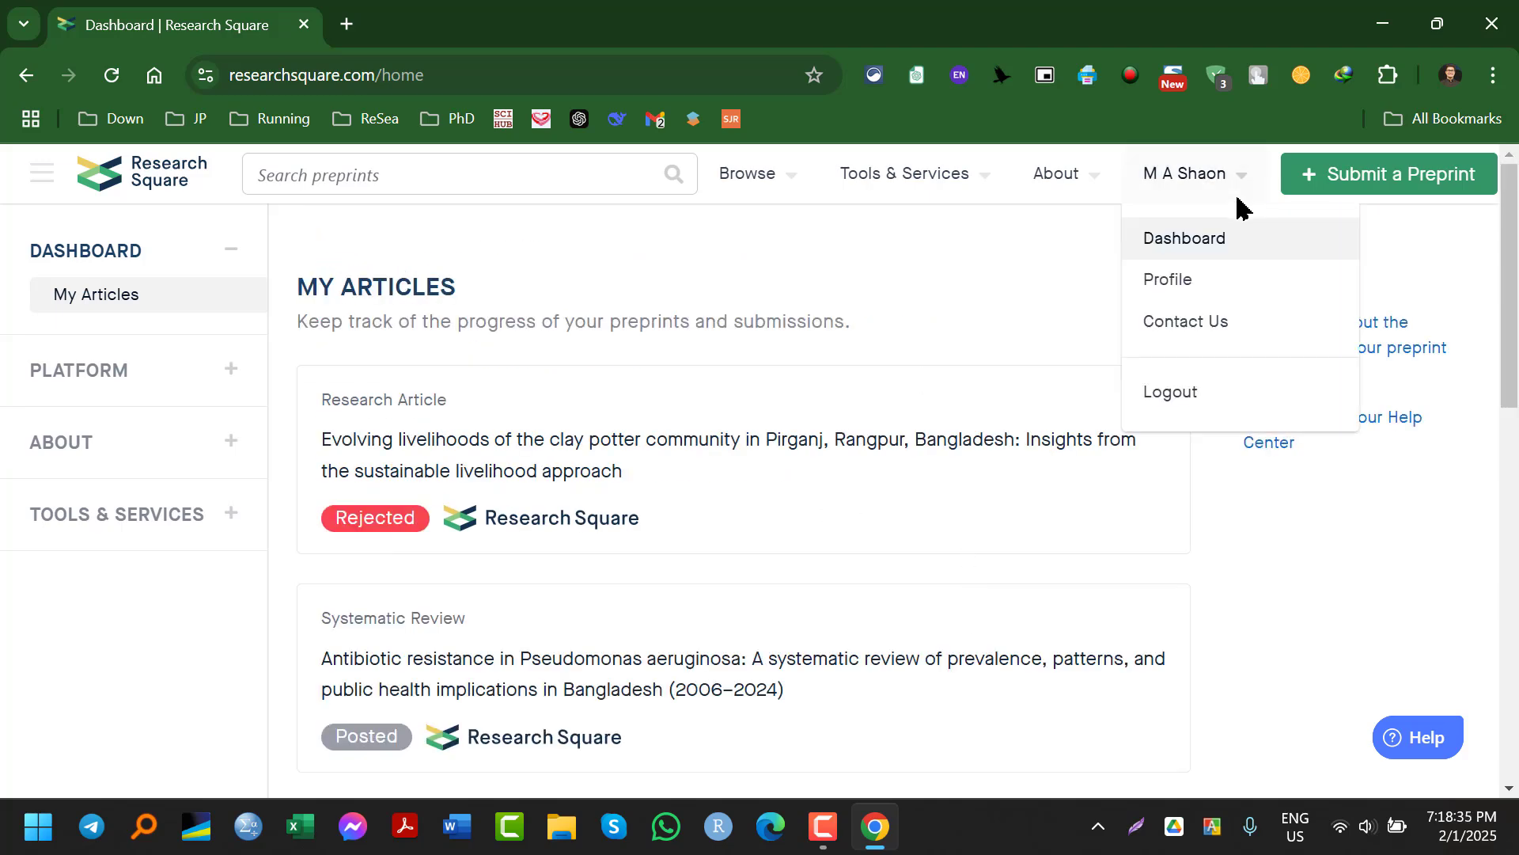
click(134, 167)
mouse_move(1228, 170)
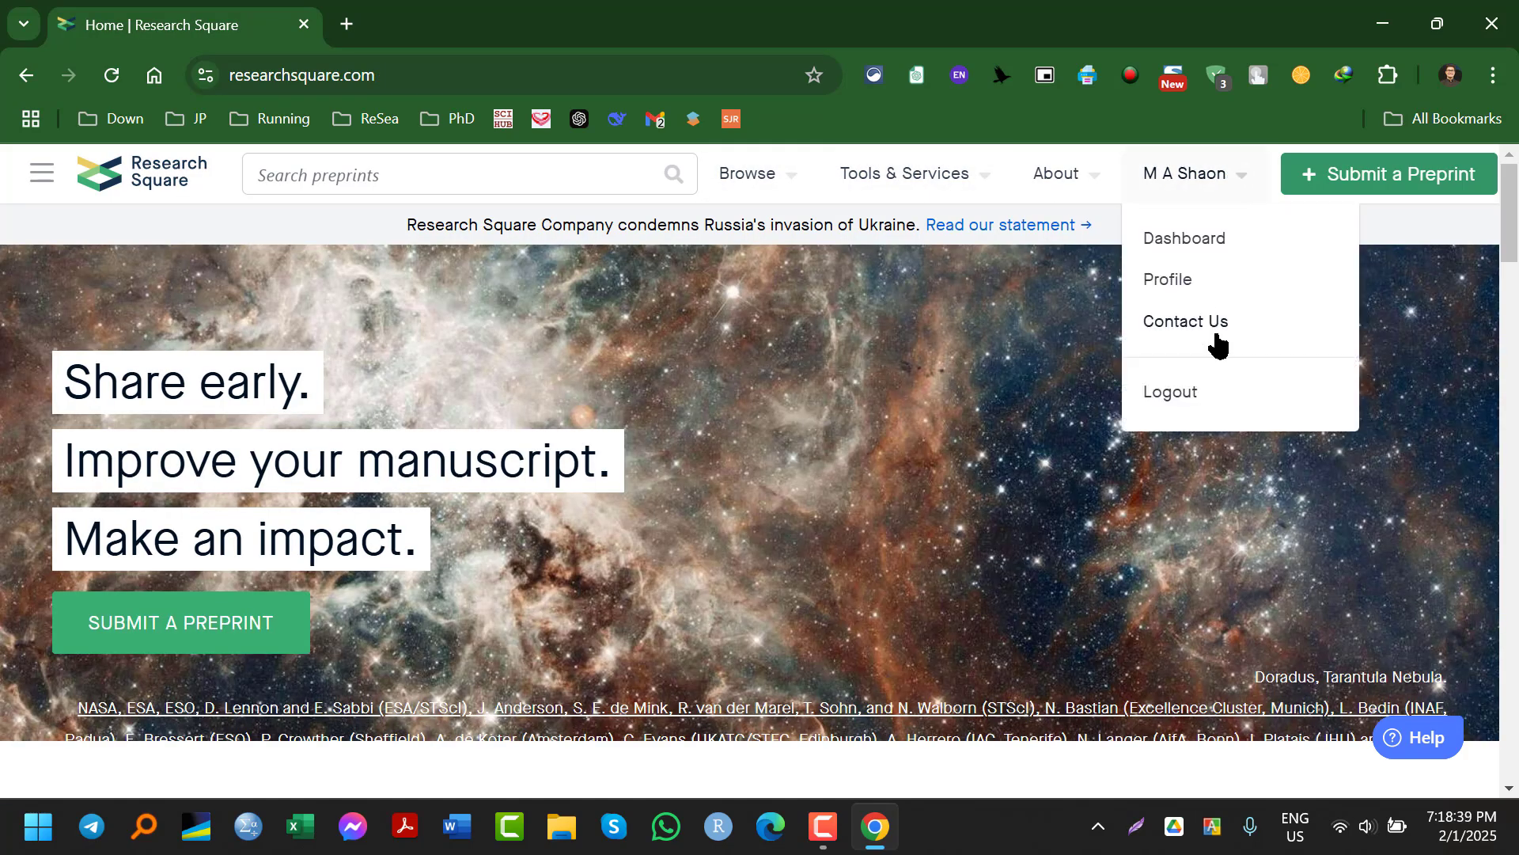
click(1183, 396)
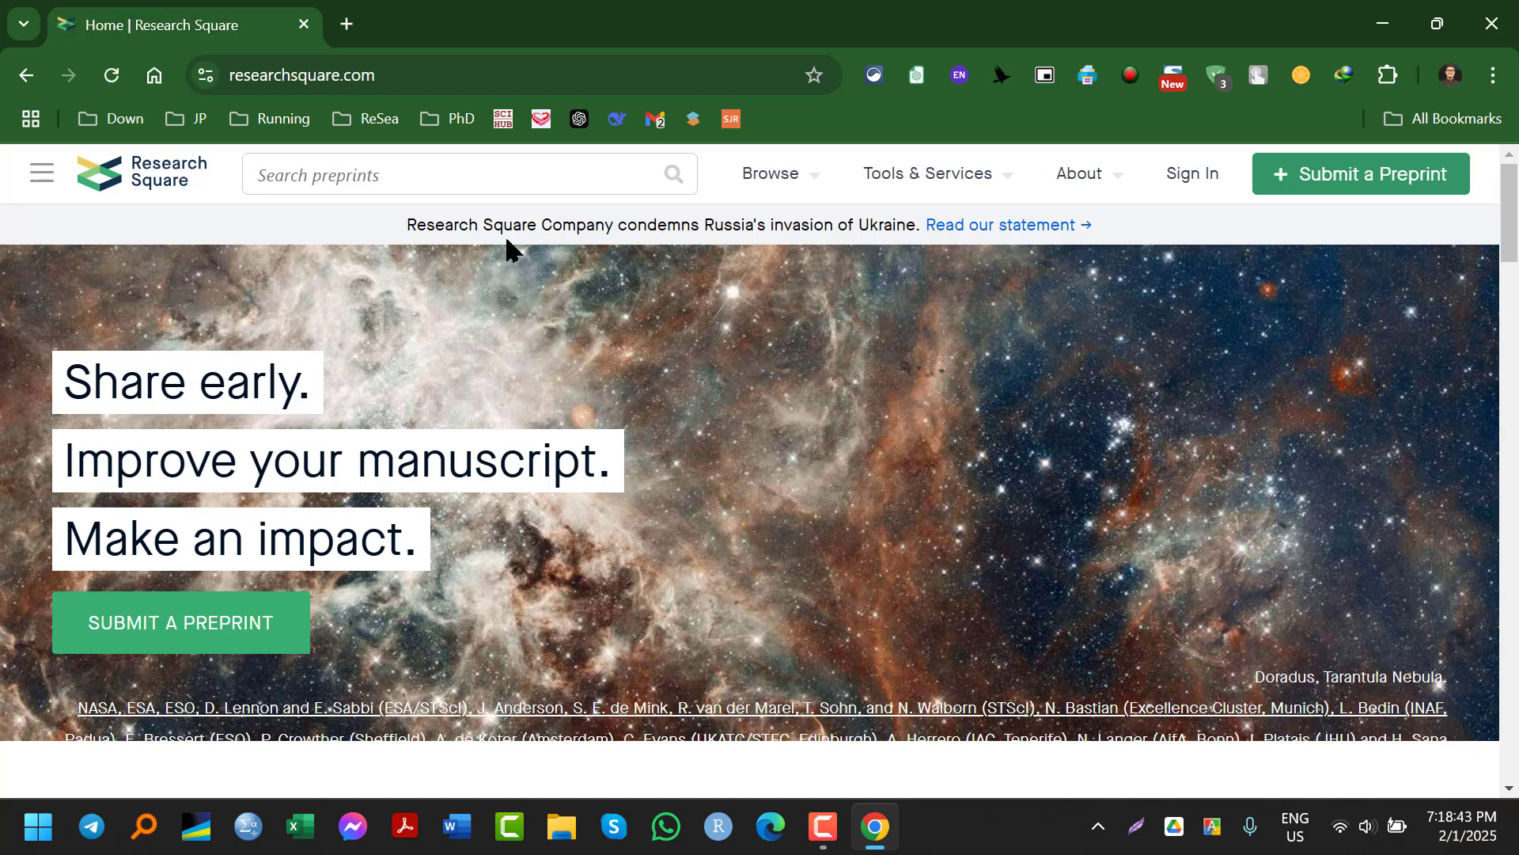
Sign in to the Research Square account with the prefilled e-mail and password.
click(1187, 173)
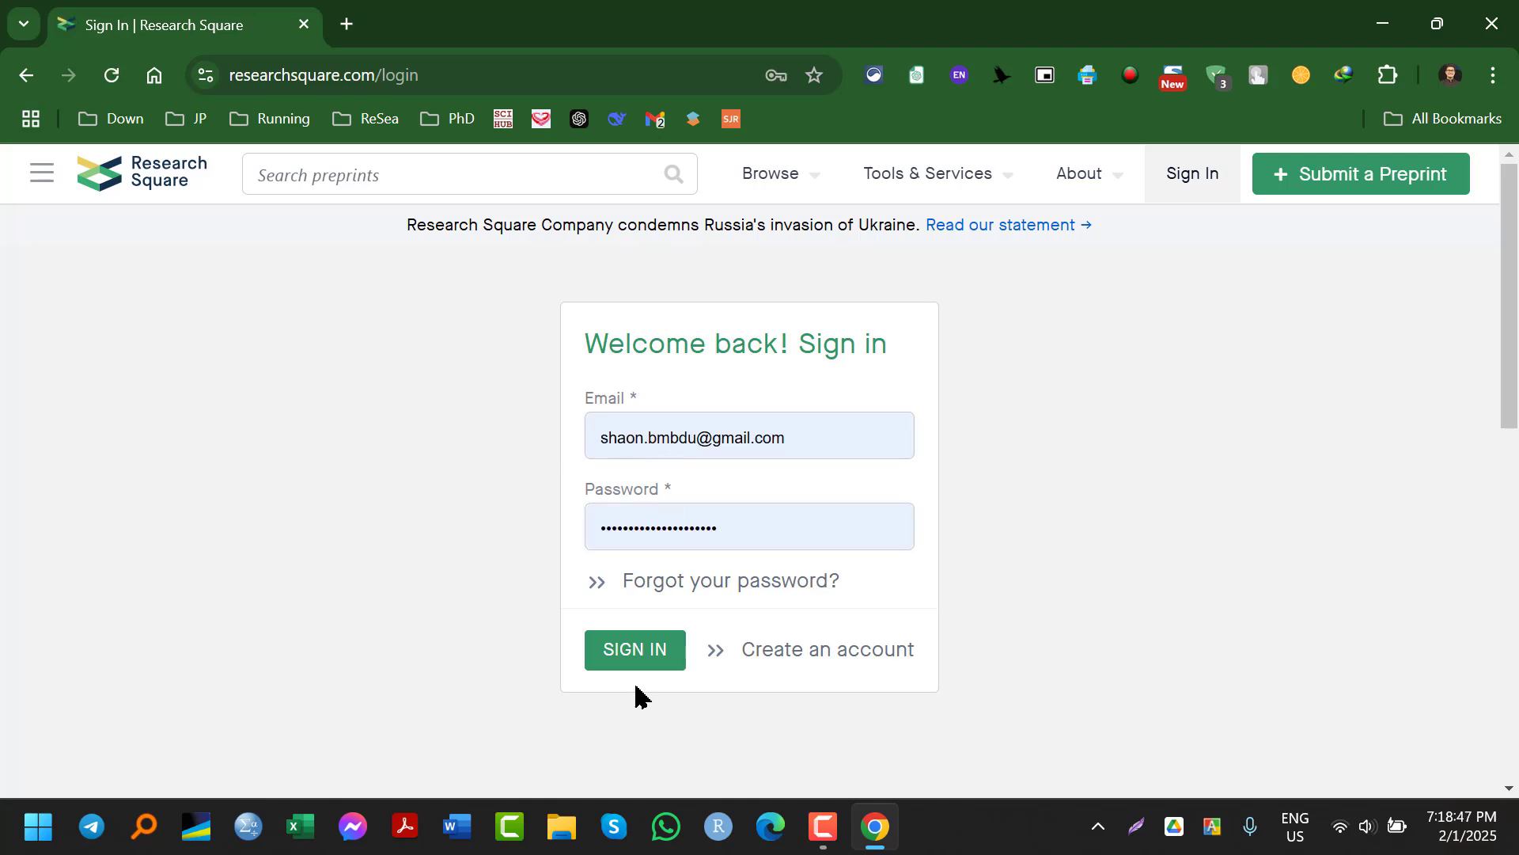
click(645, 648)
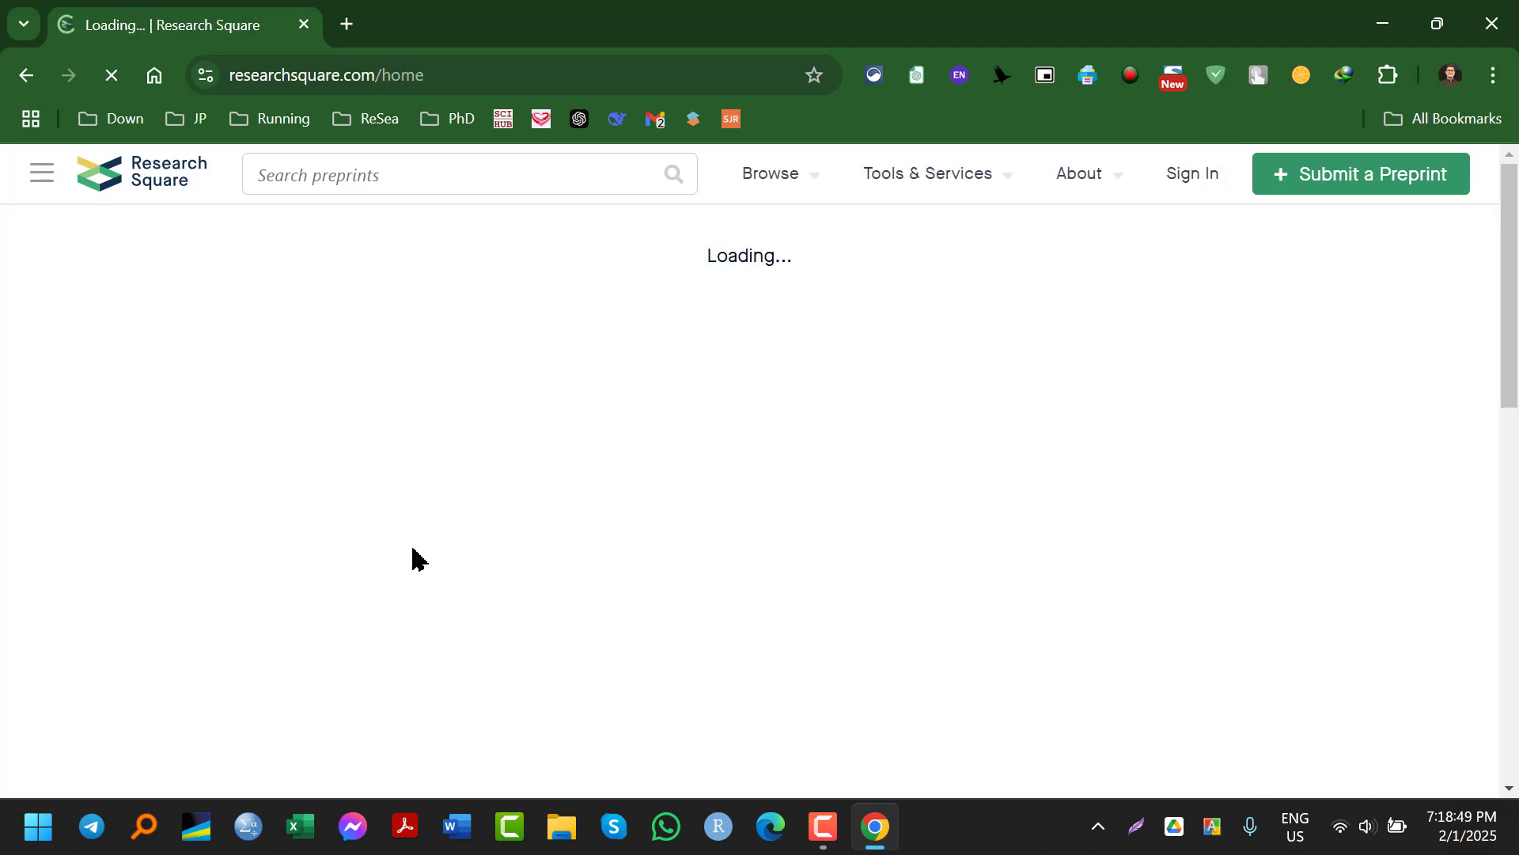
Open the new version upload form from the author's private pages of the posted Pseudomonas aeruginosa systematic review.
scroll(529, 465, down, 3)
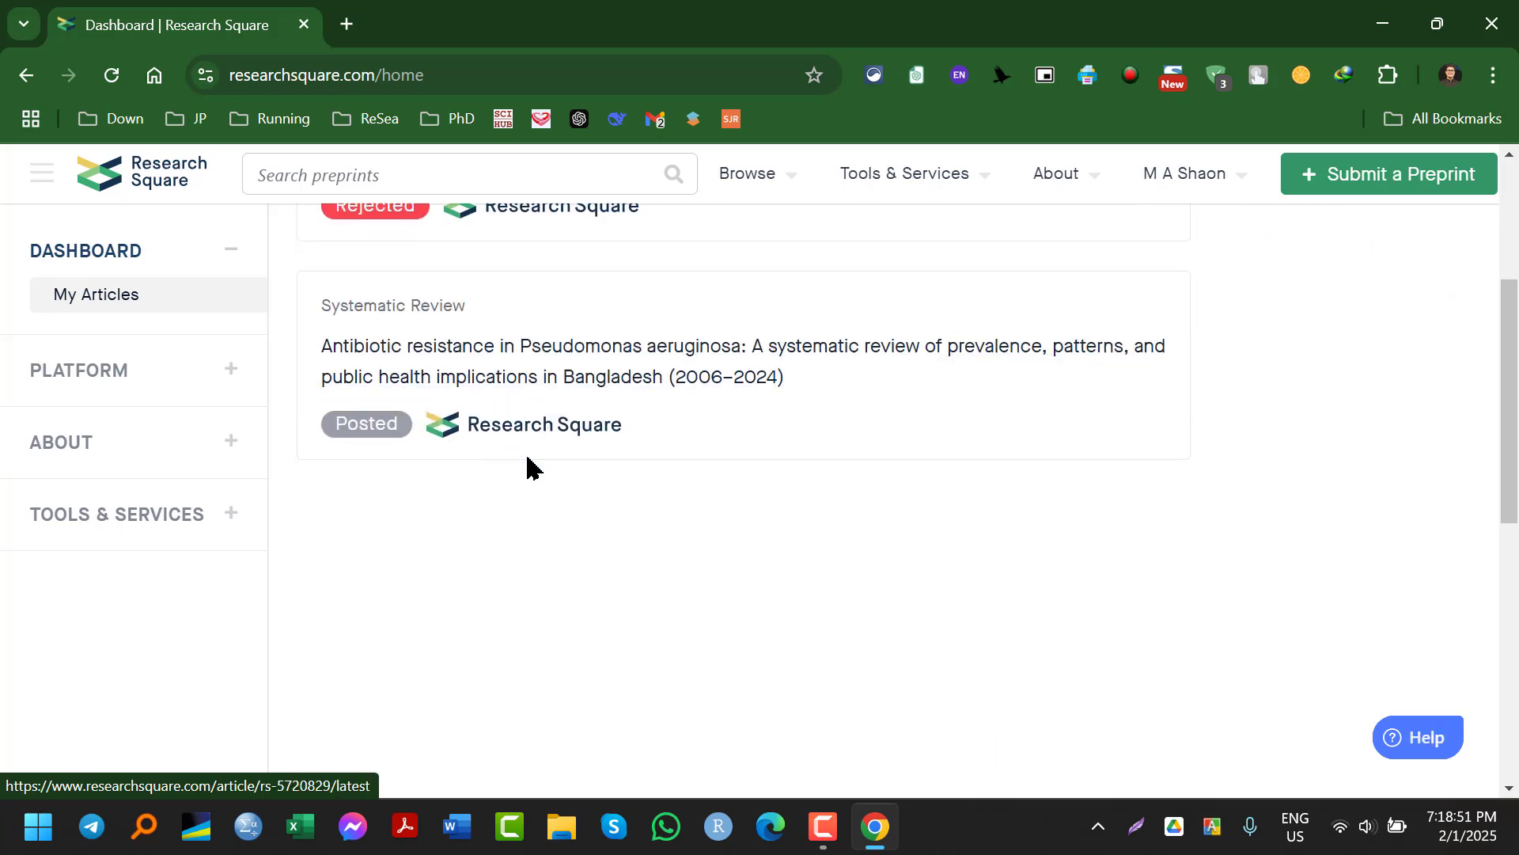
click(396, 366)
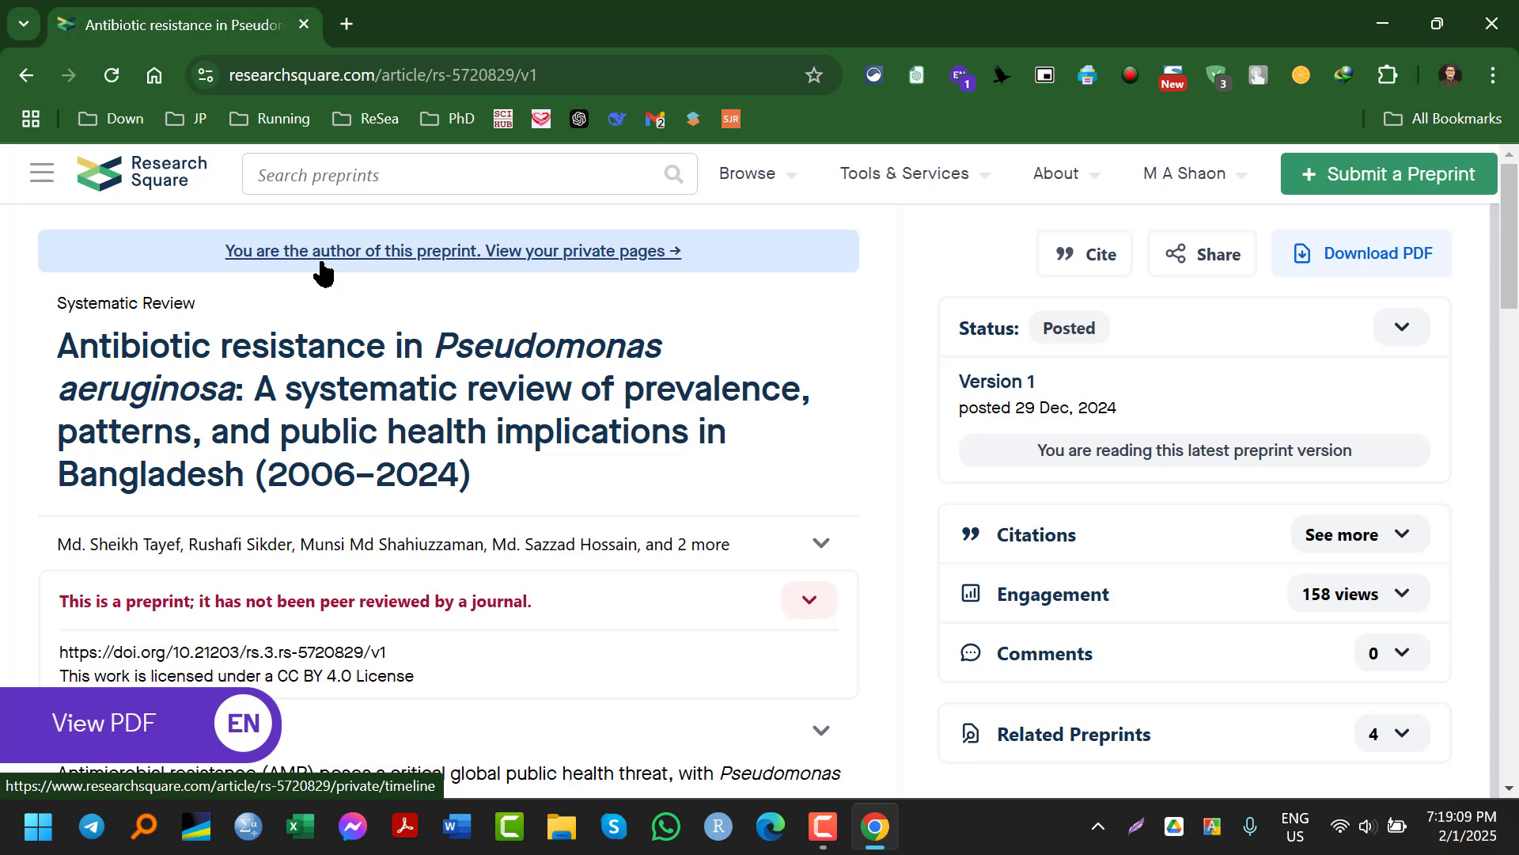
click(324, 252)
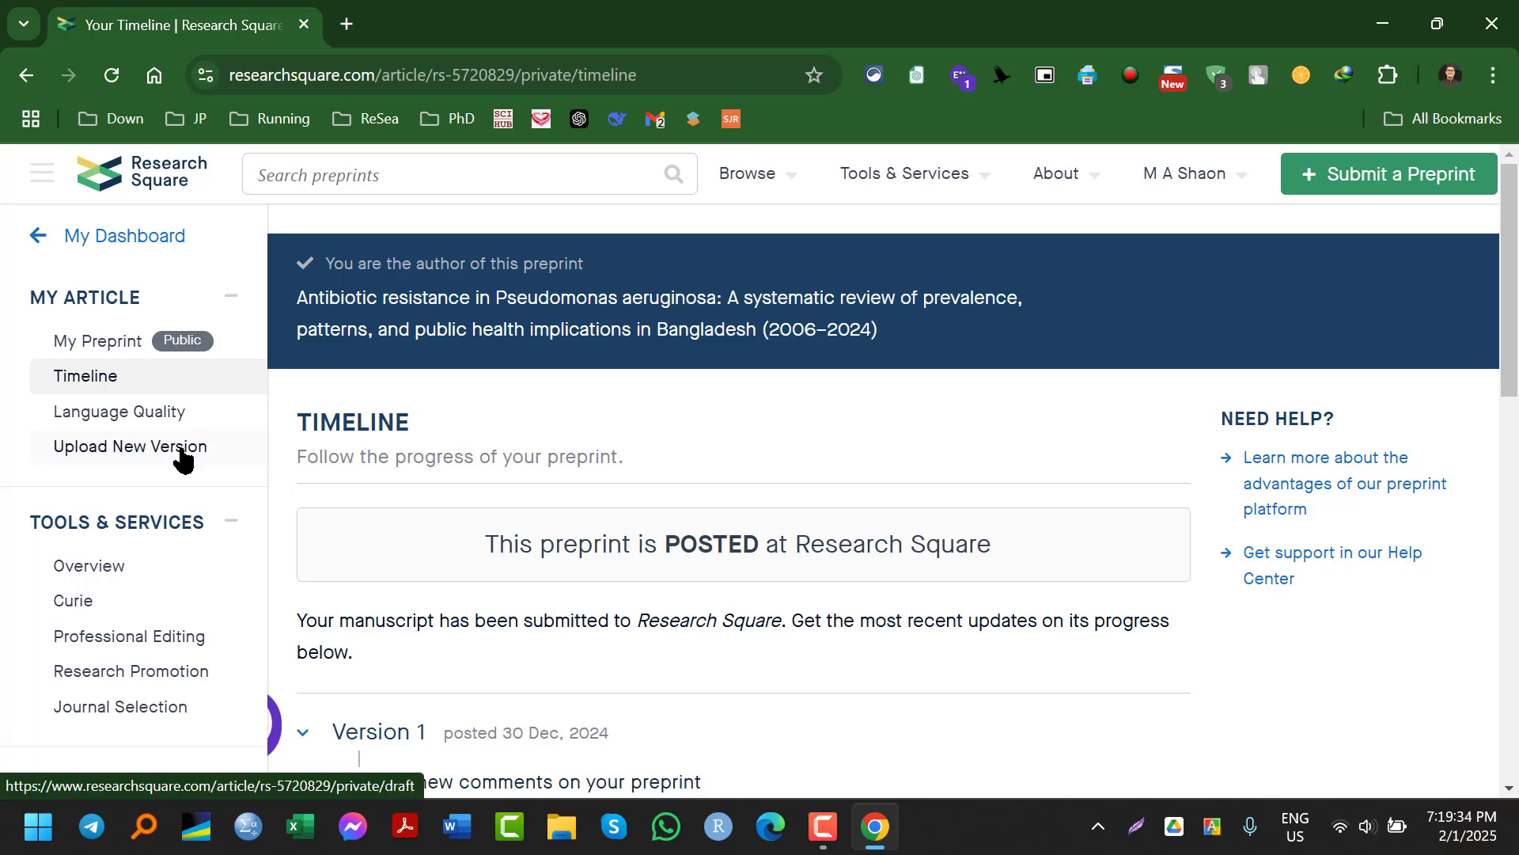
click(181, 449)
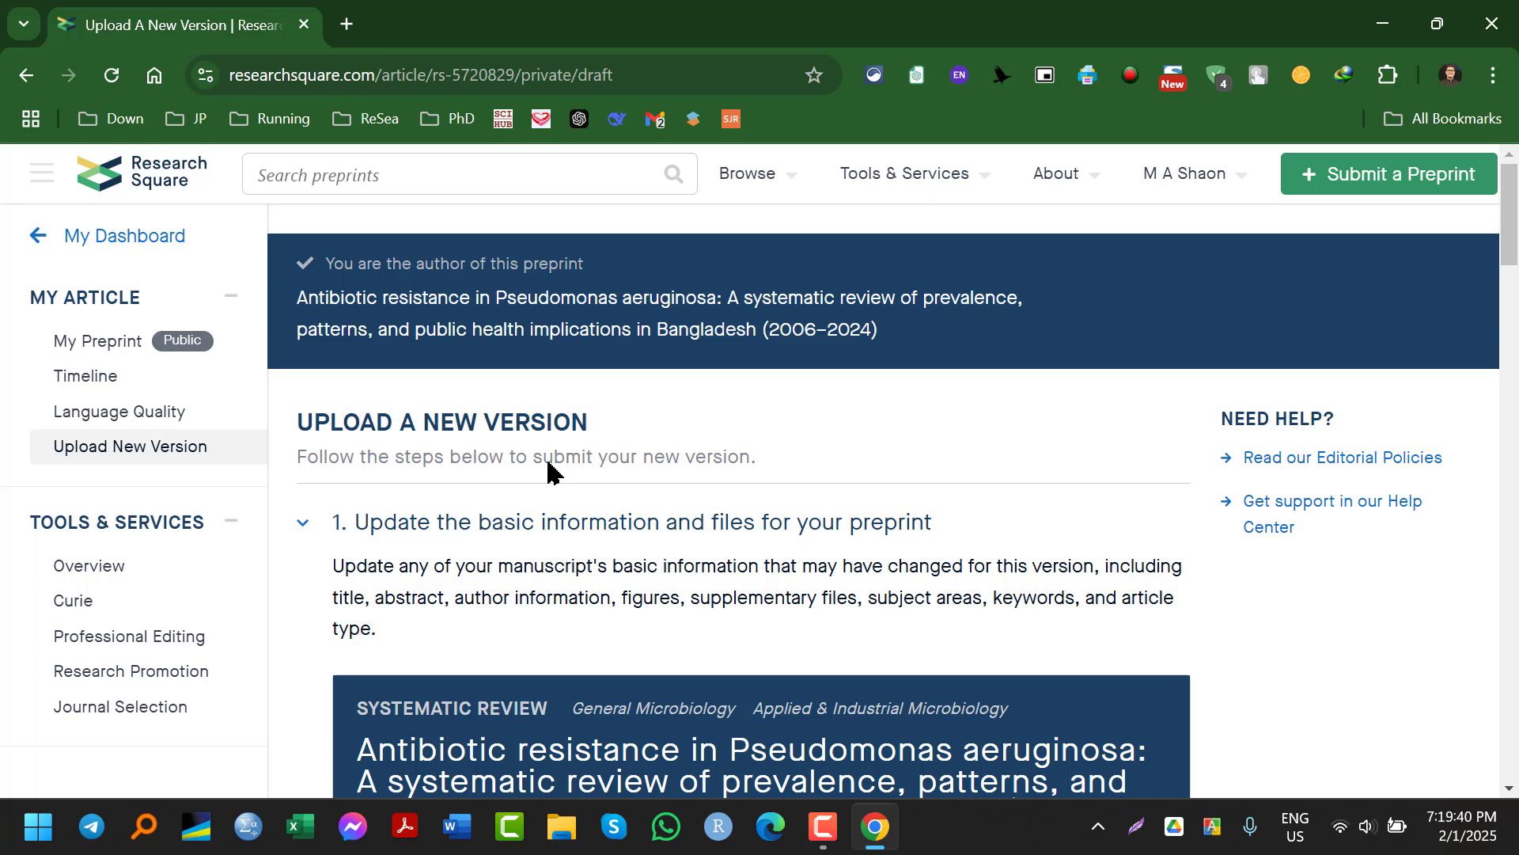
Delete the current Manuscript.docx from the manuscript replacement section of the new version form.
scroll(552, 473, down, 1)
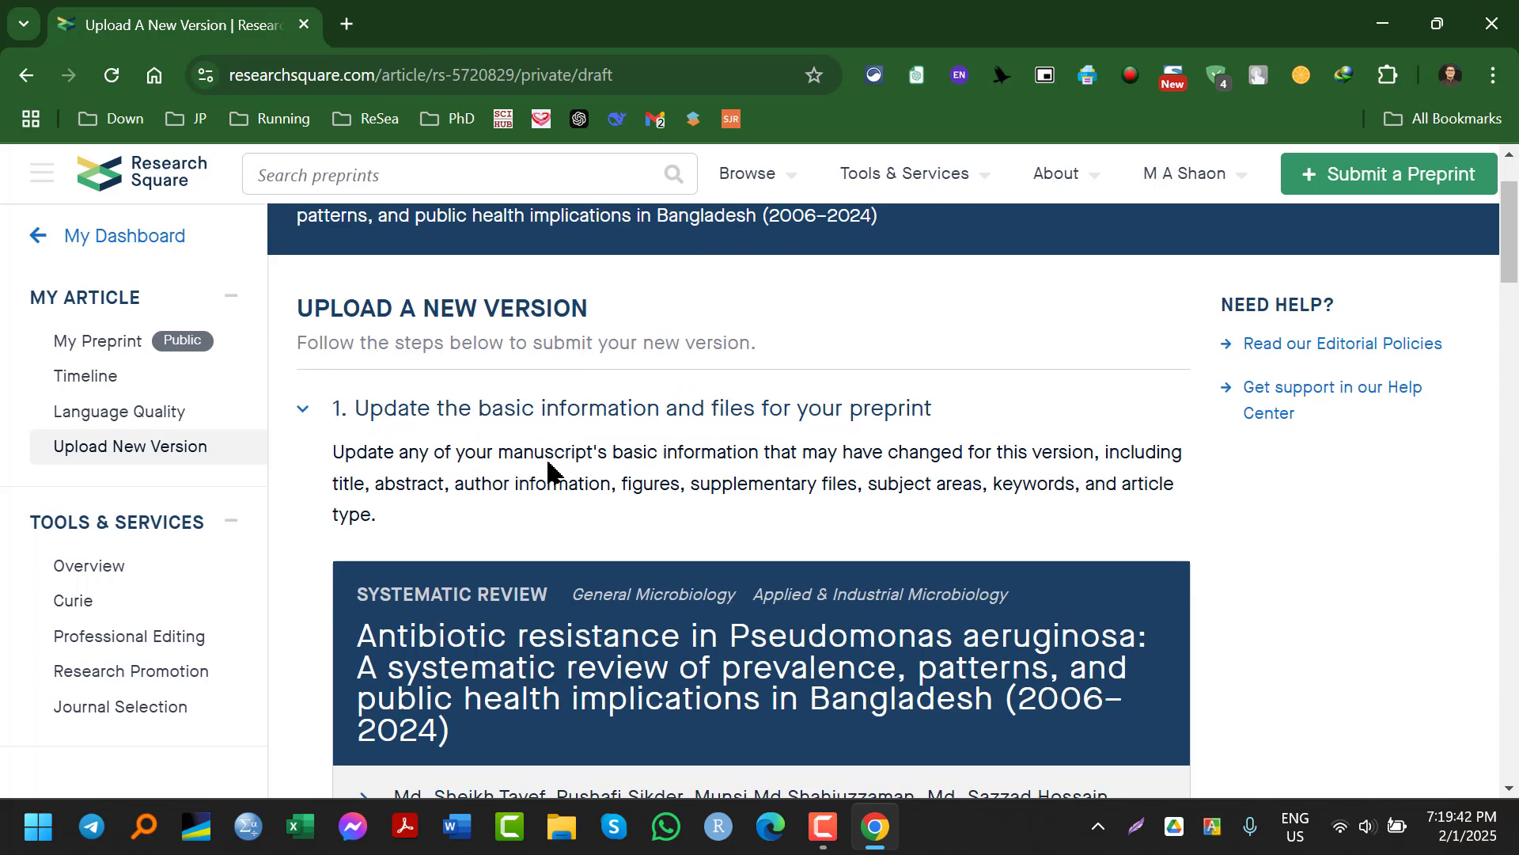
scroll(644, 509, down, 1)
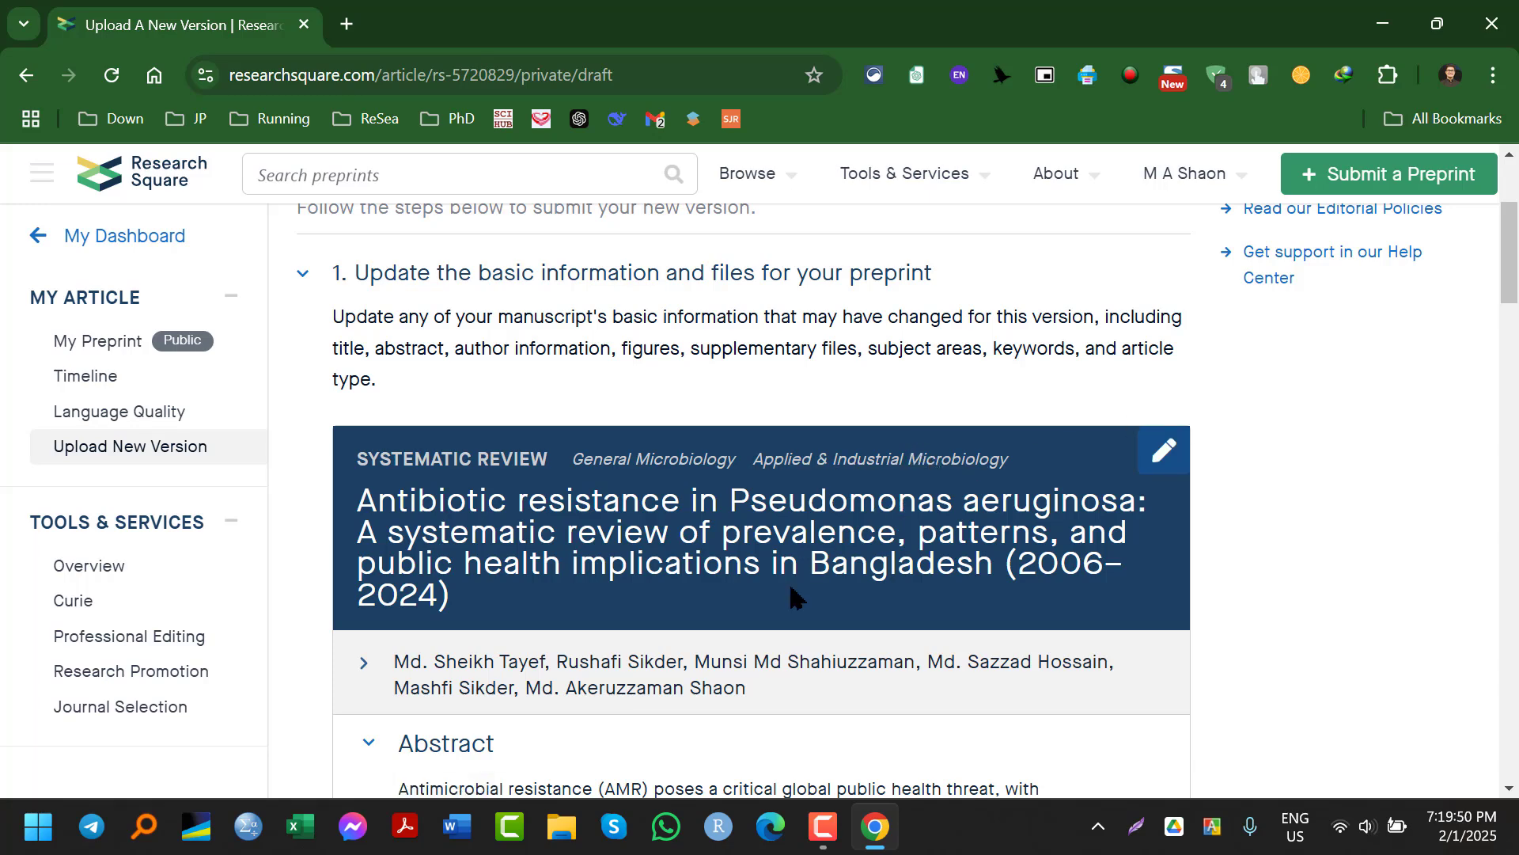
scroll(972, 533, down, 3)
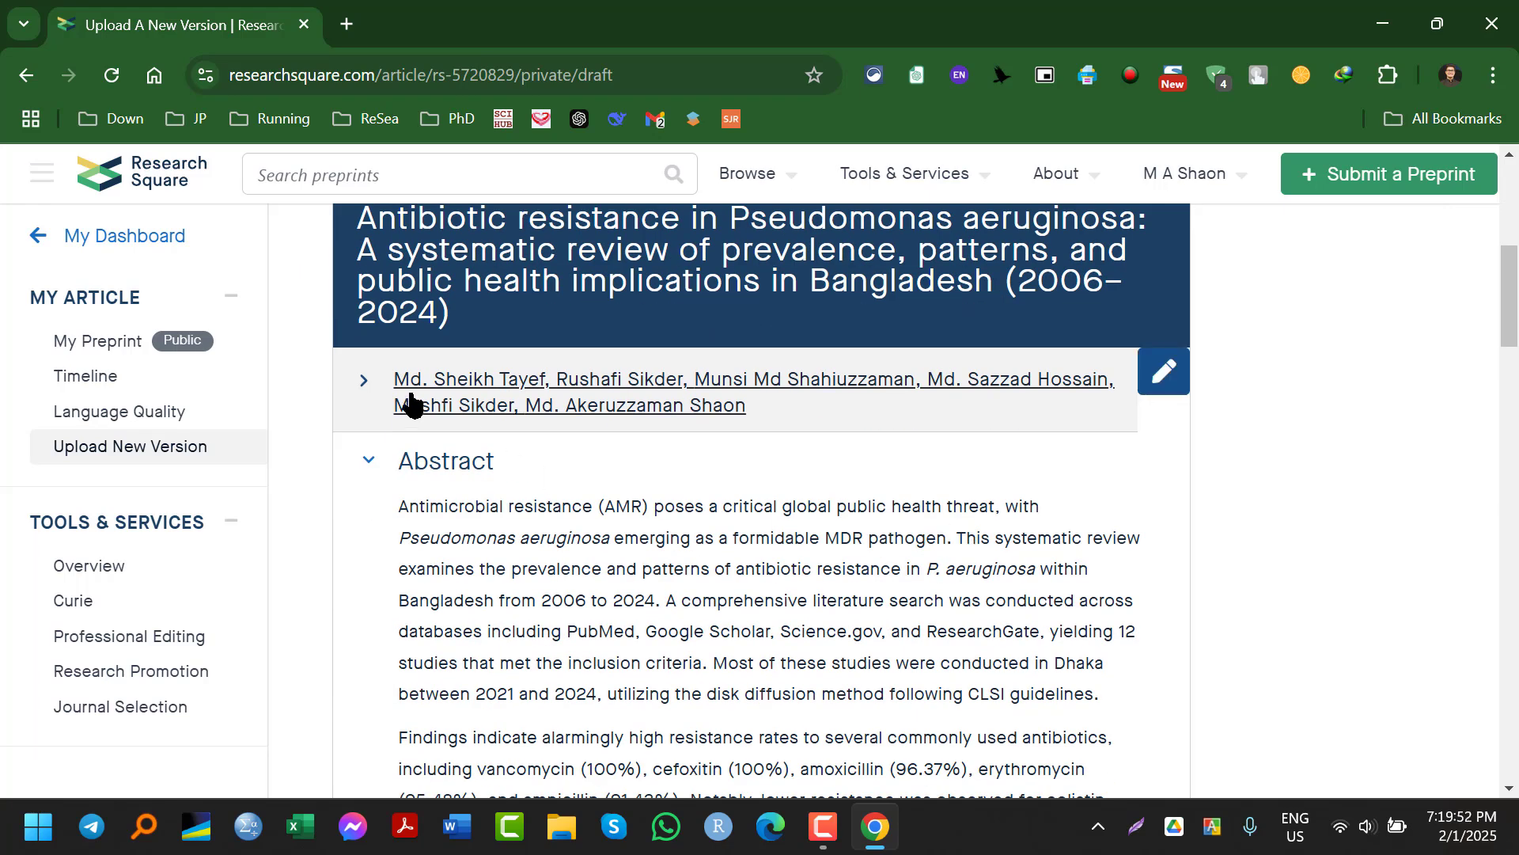
scroll(569, 532, down, 5)
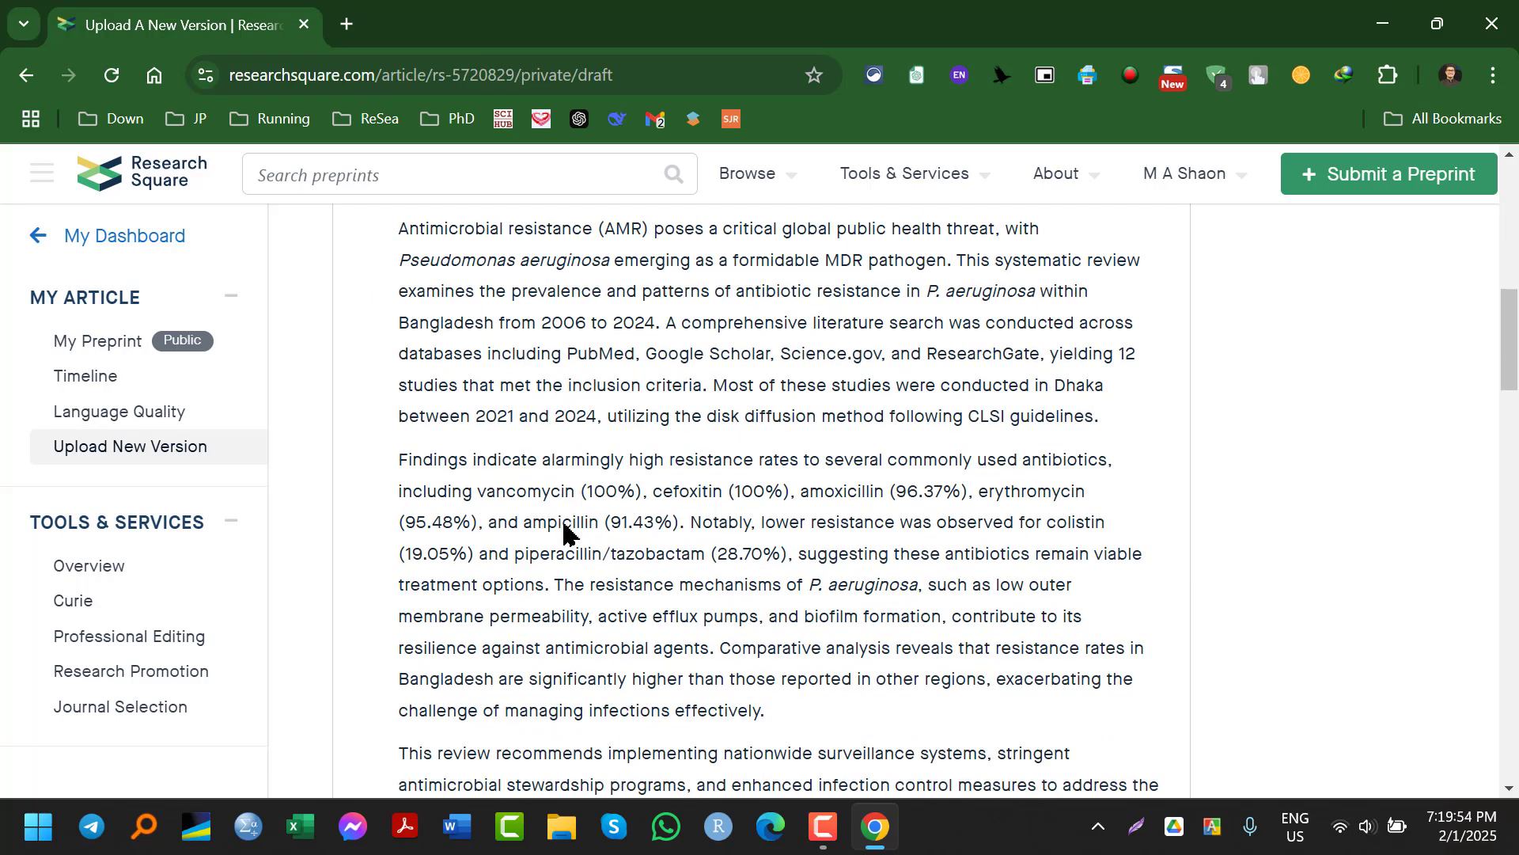
scroll(567, 532, down, 4)
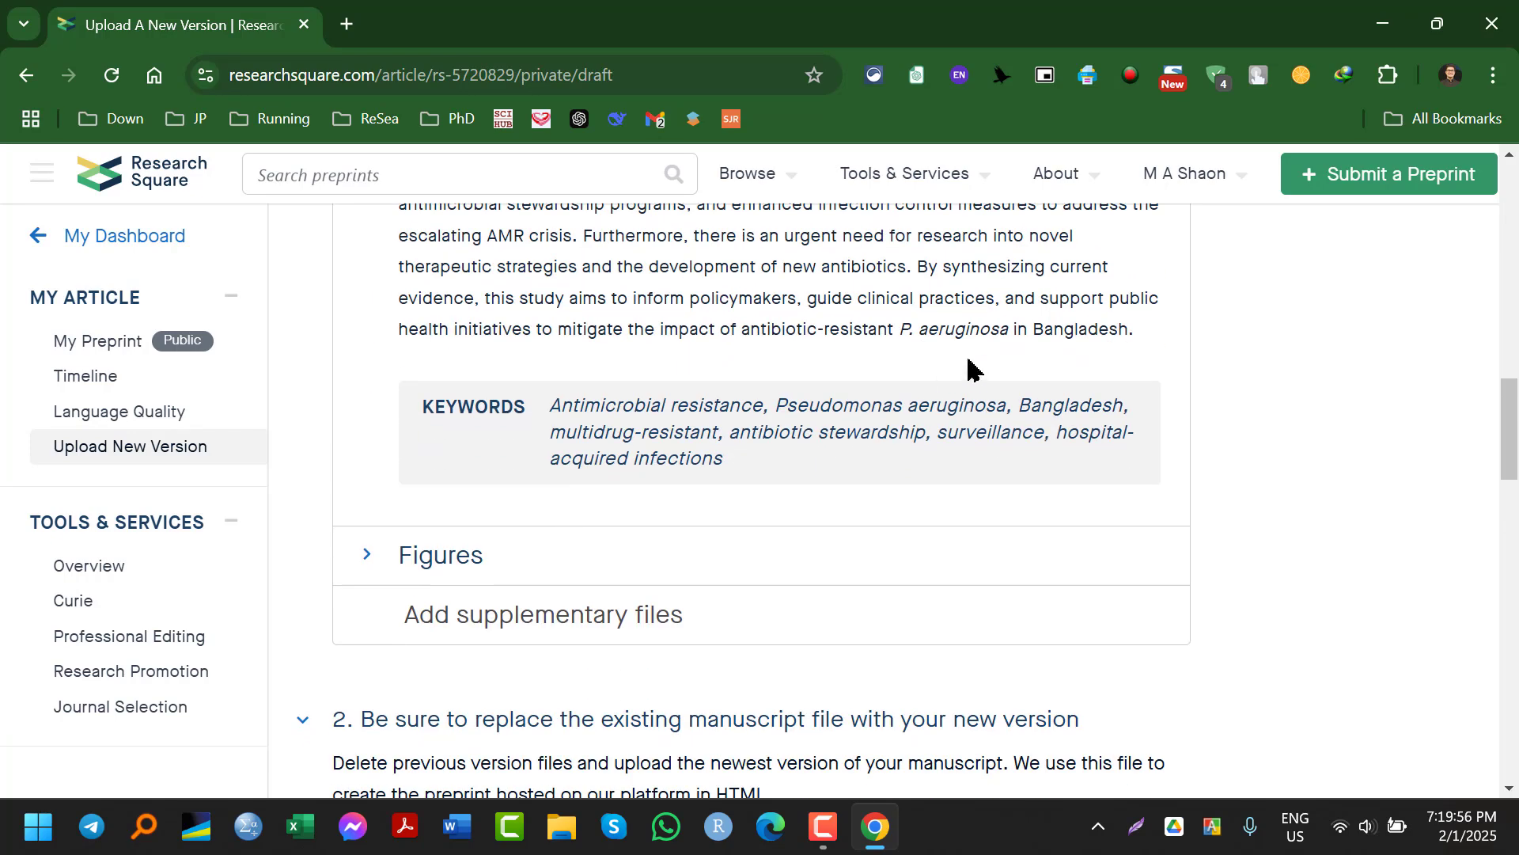
scroll(558, 519, down, 1)
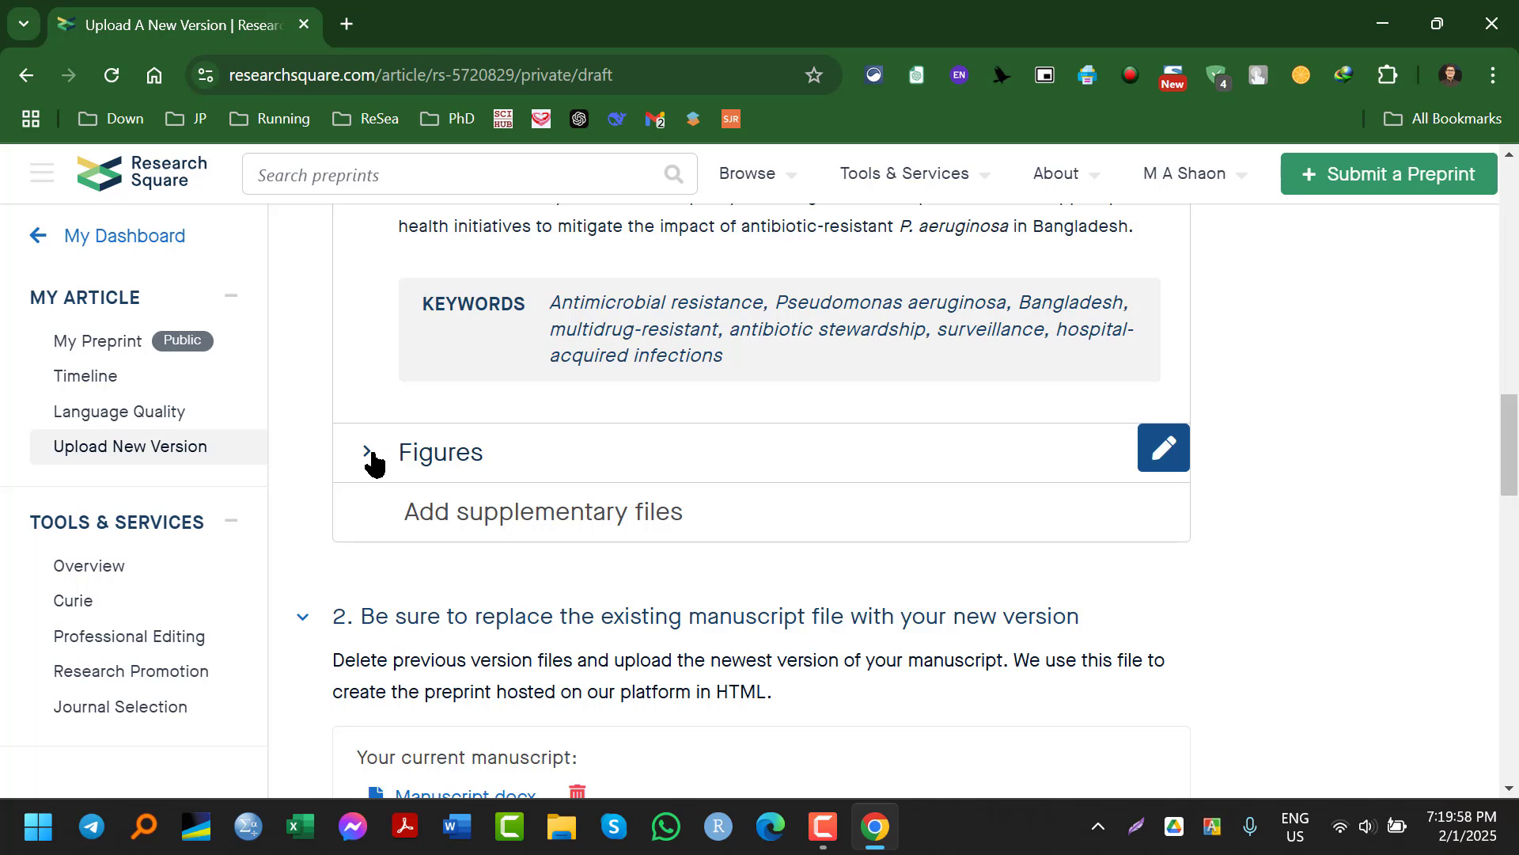
scroll(1014, 657, down, 3)
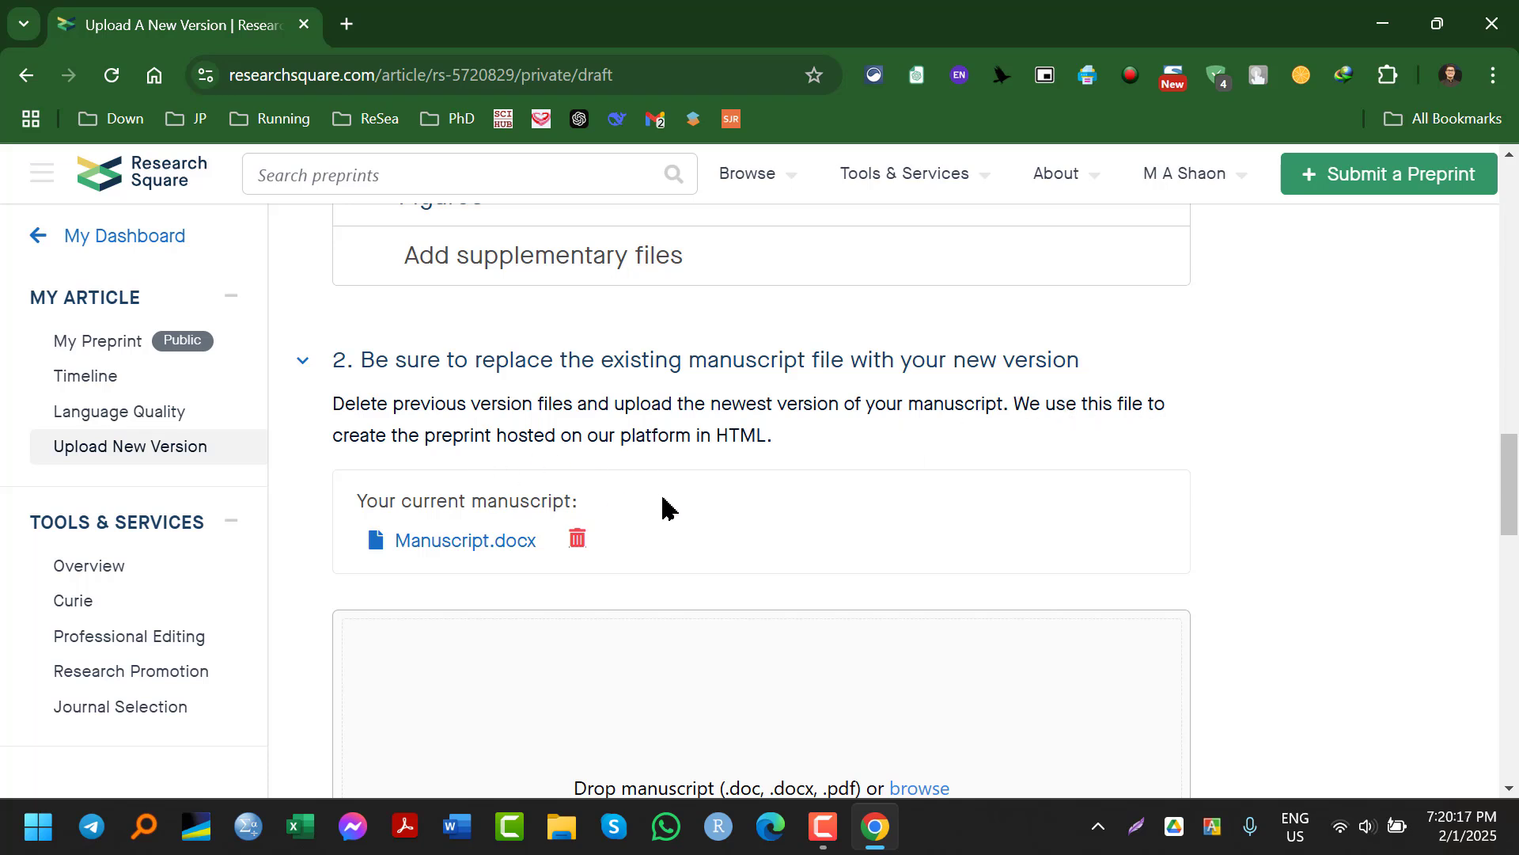
click(577, 541)
Upload Manuscript v2.docx from the Written and Published Docs folder as the new manuscript file.
scroll(720, 541, down, 5)
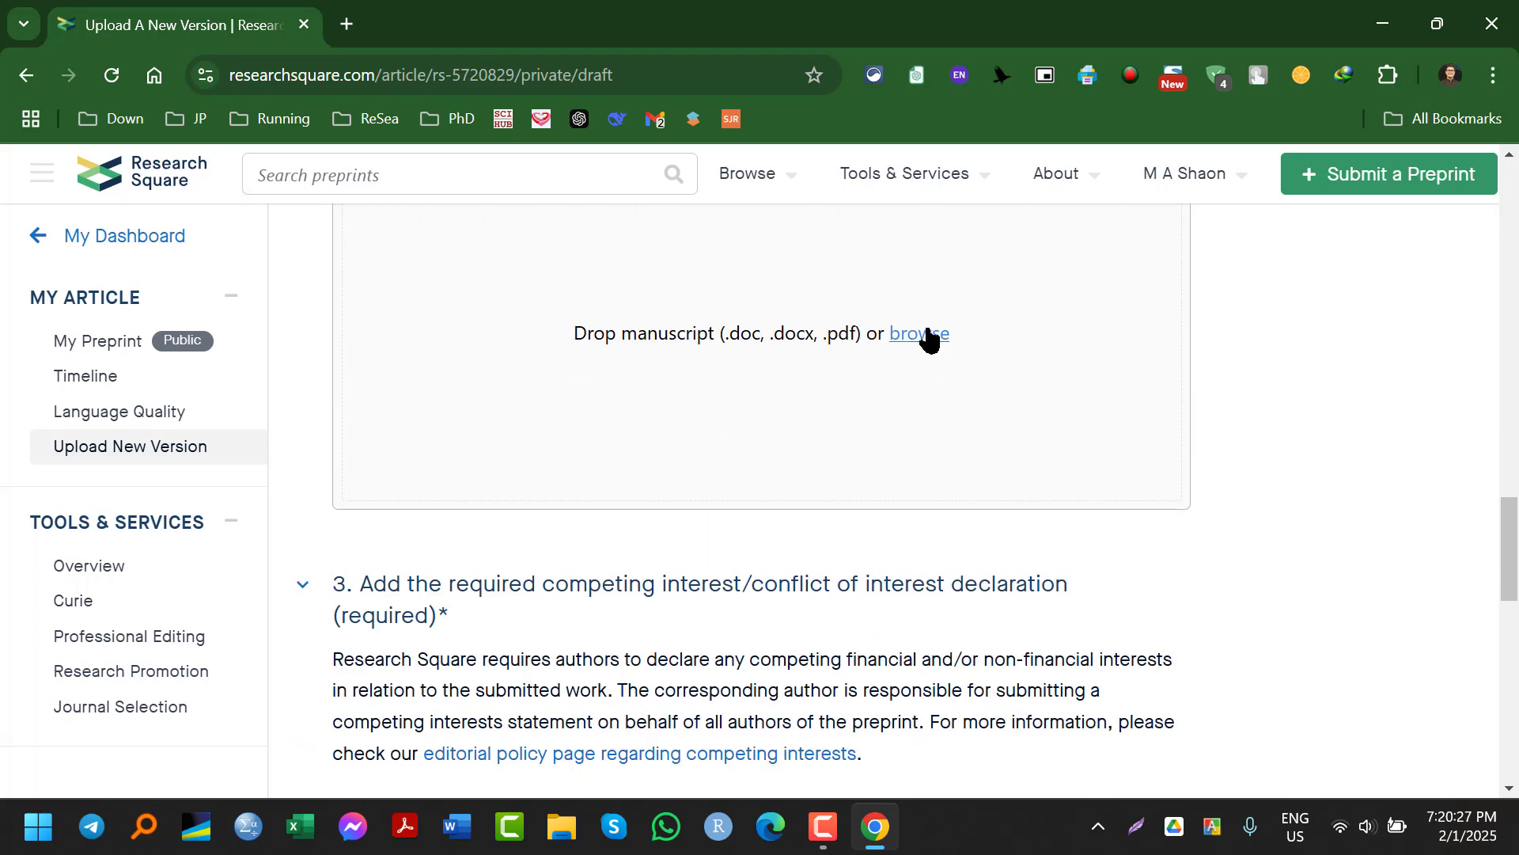
click(930, 334)
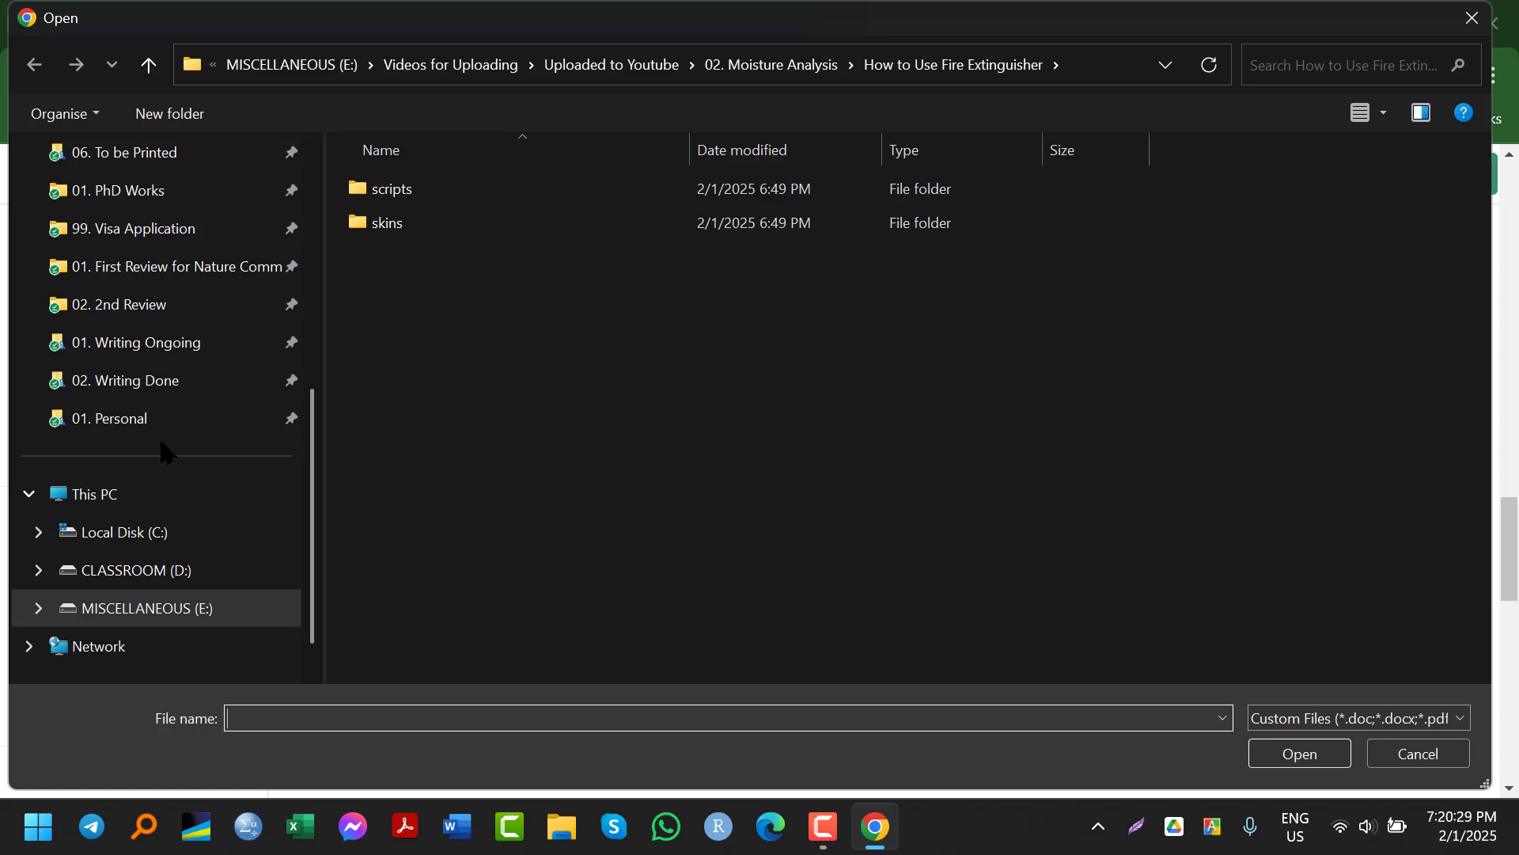
scroll(195, 281, up, 4)
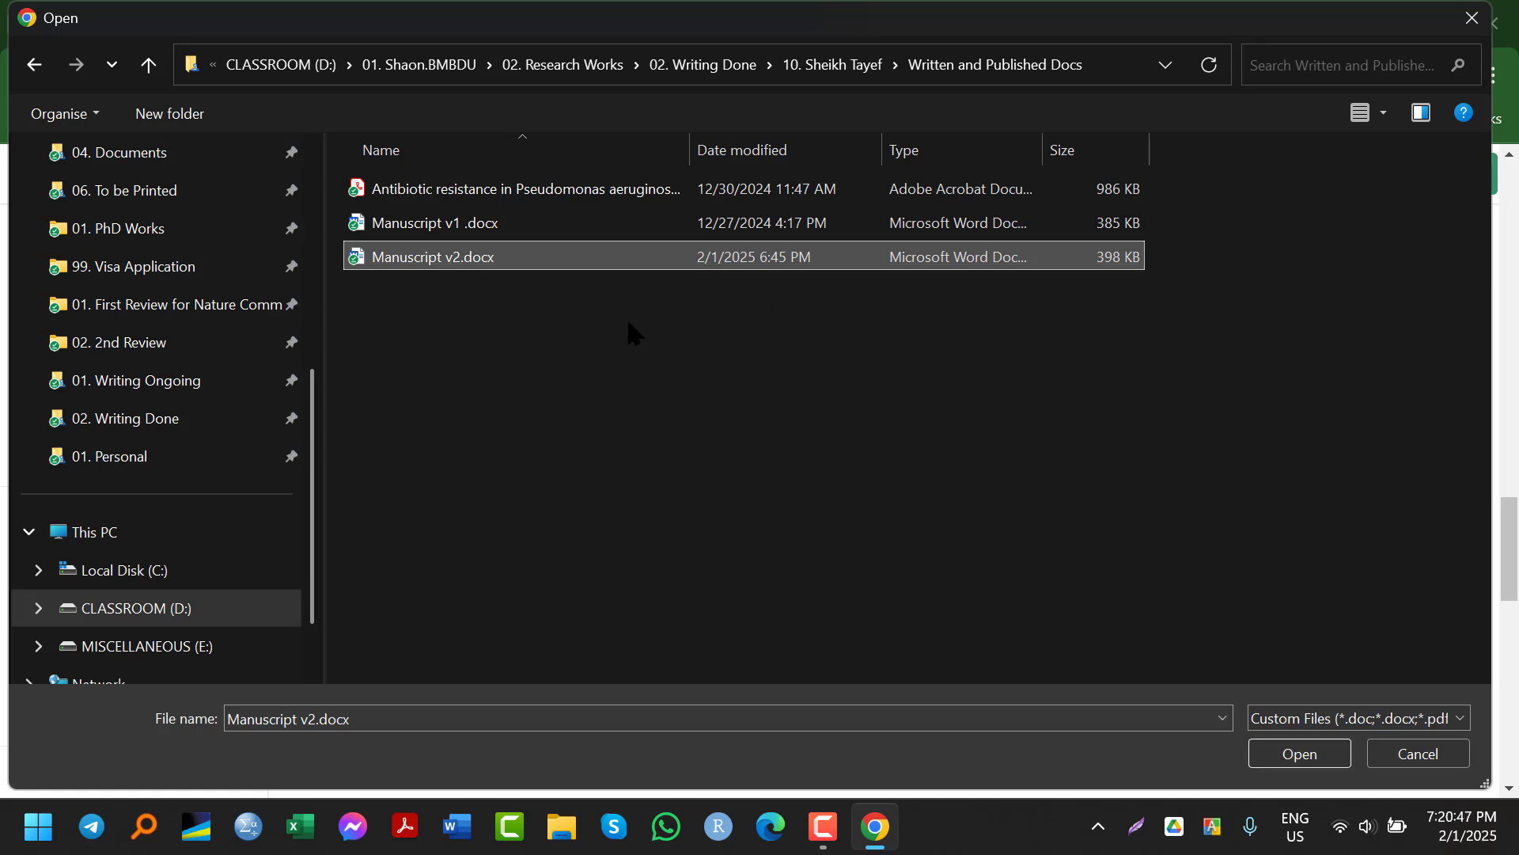
click(1302, 756)
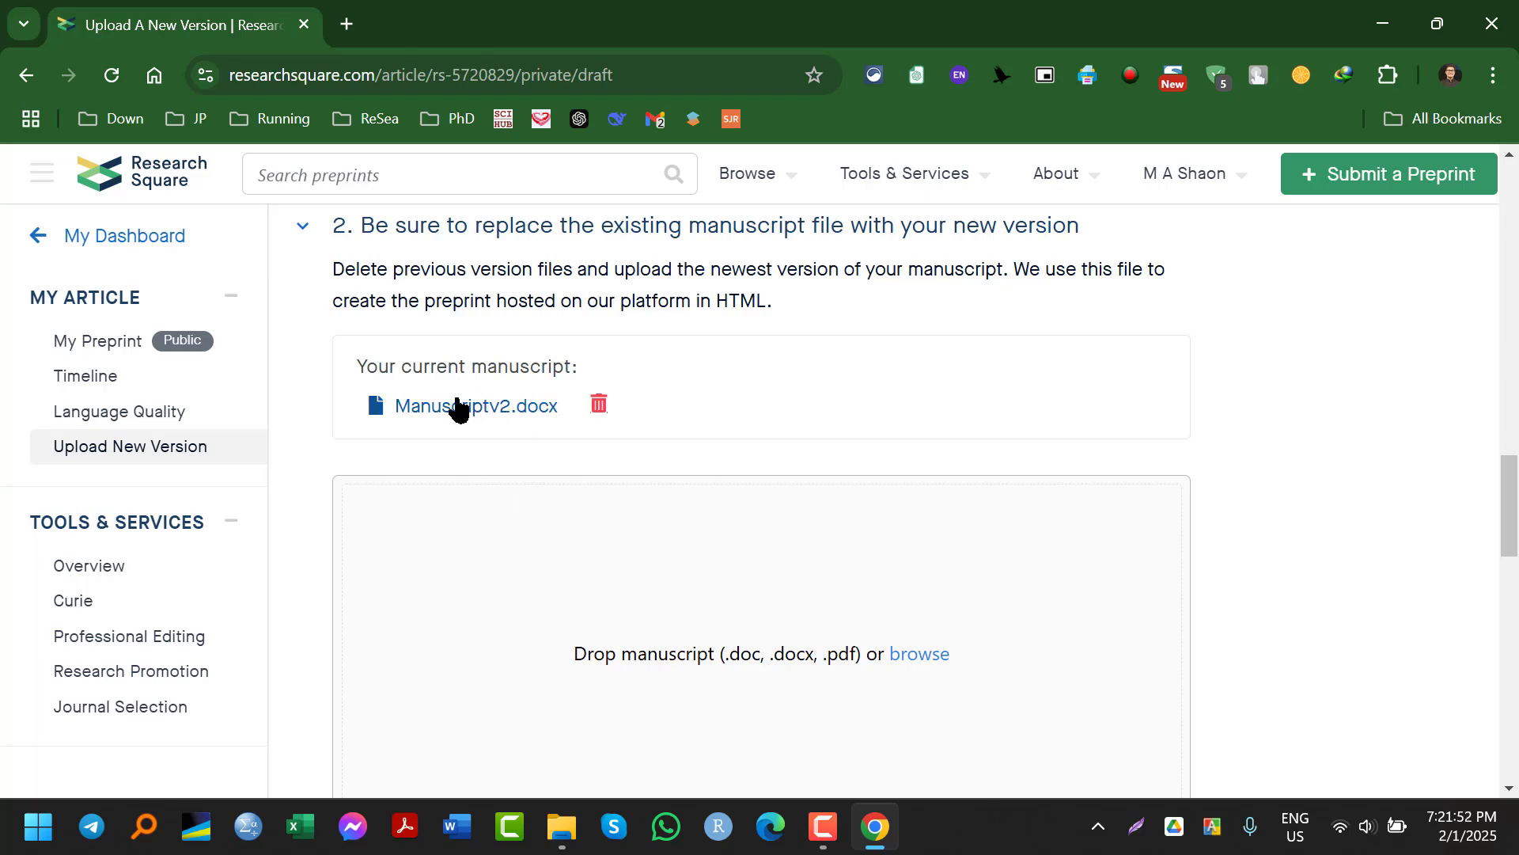
Submit the new preprint version with the no competing interests declaration and agree to proceed with the screening.
scroll(744, 418, down, 8)
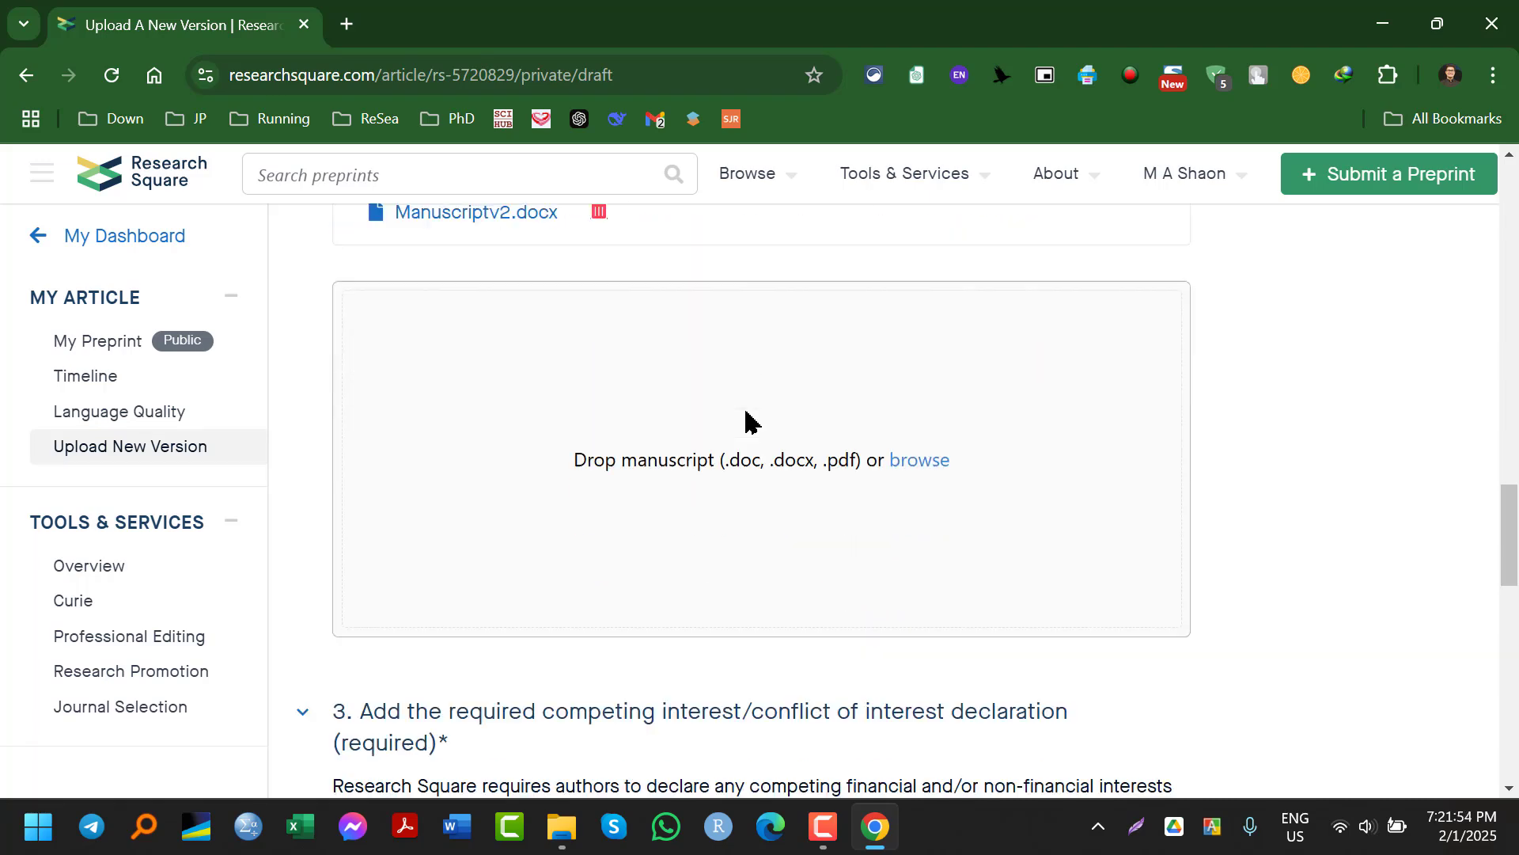
scroll(746, 424, up, 1)
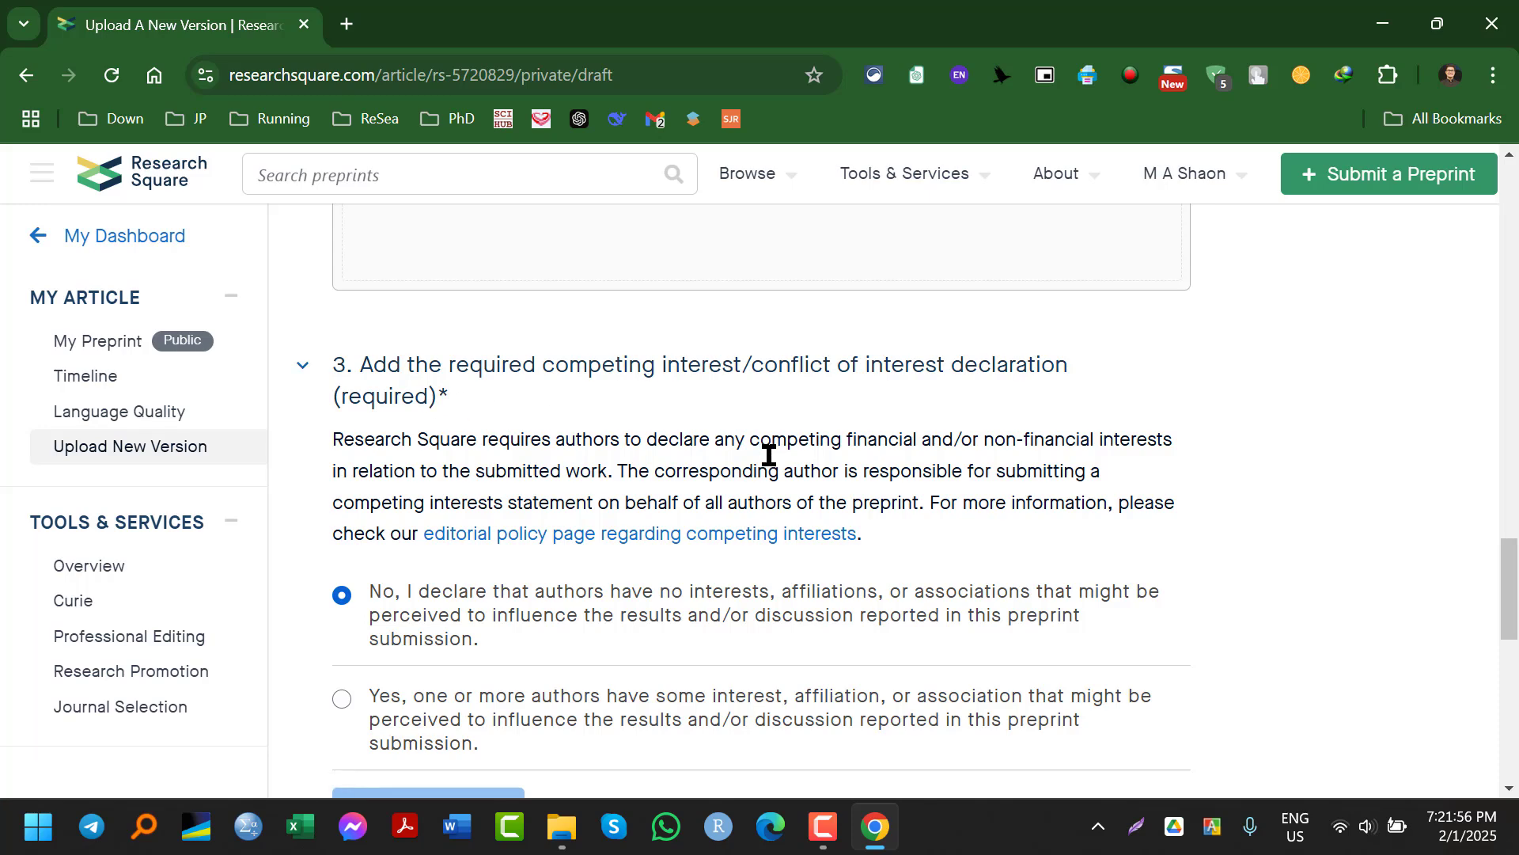
scroll(769, 453, down, 2)
scroll(769, 453, down, 3)
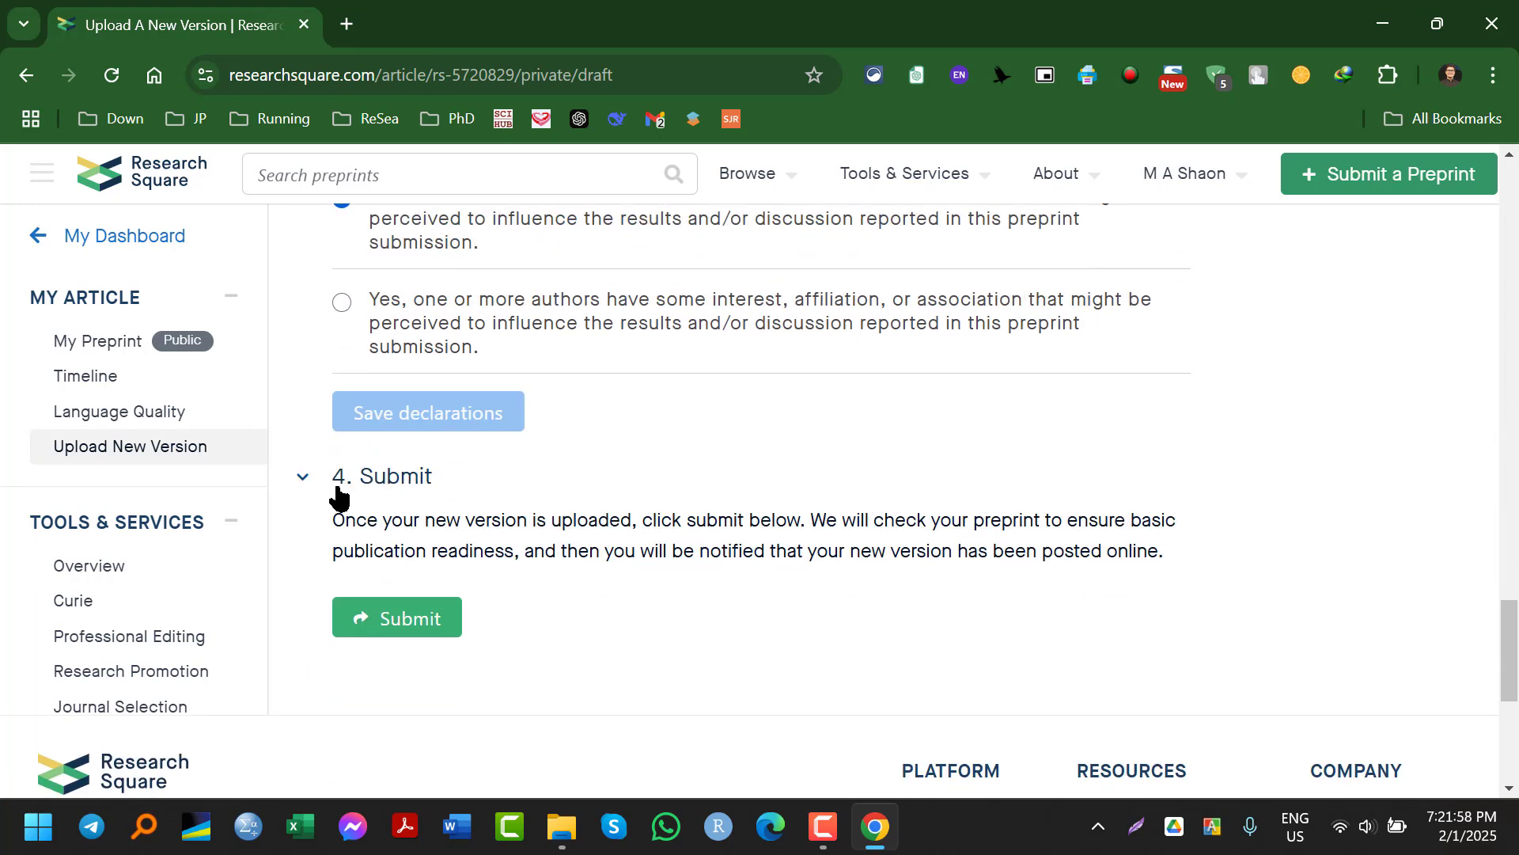
scroll(712, 430, up, 4)
scroll(712, 428, down, 3)
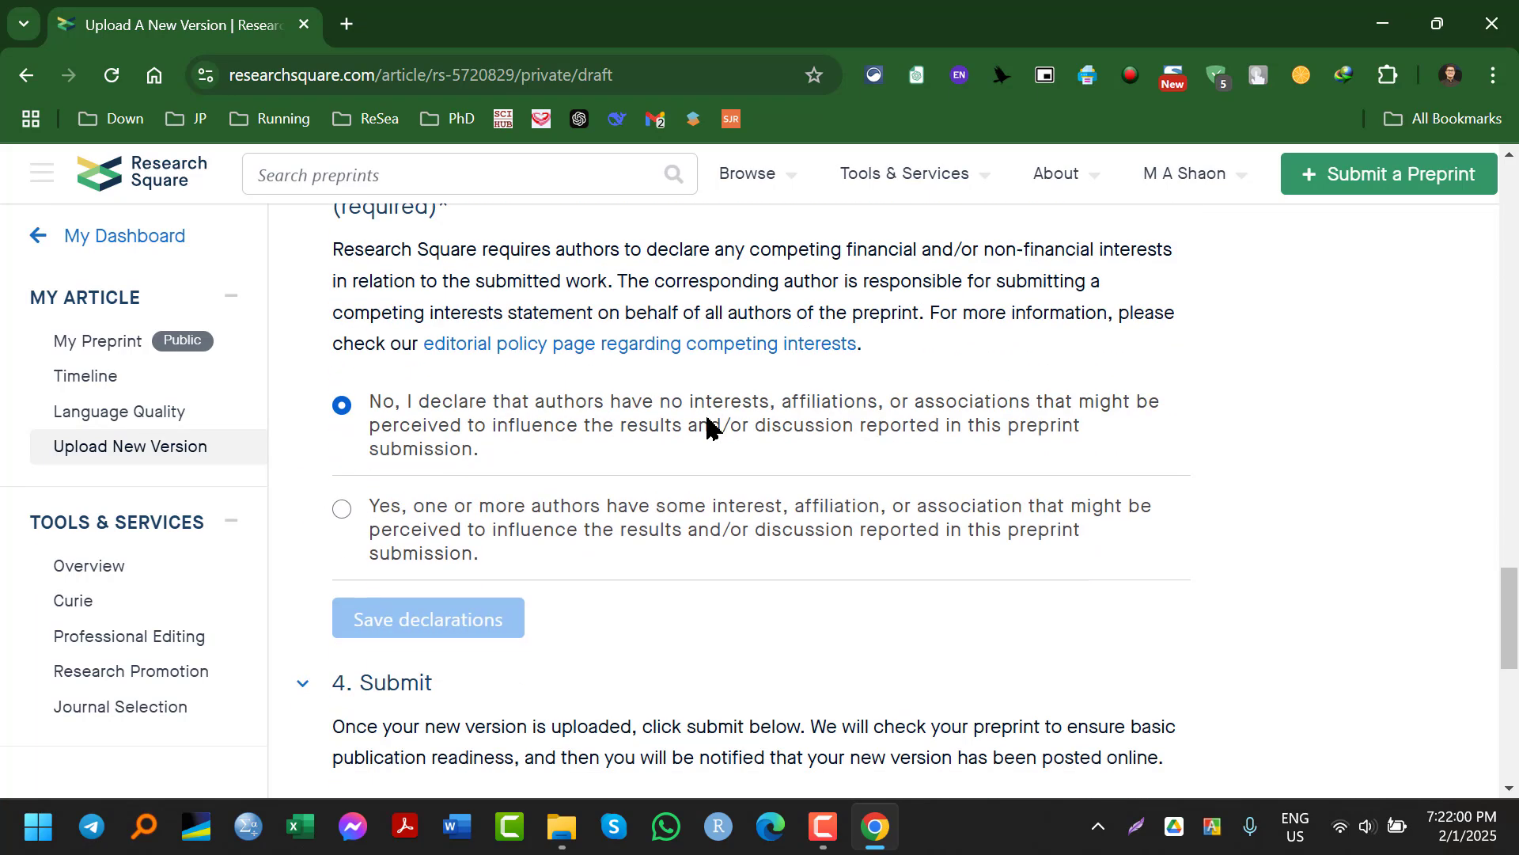
scroll(434, 717, down, 2)
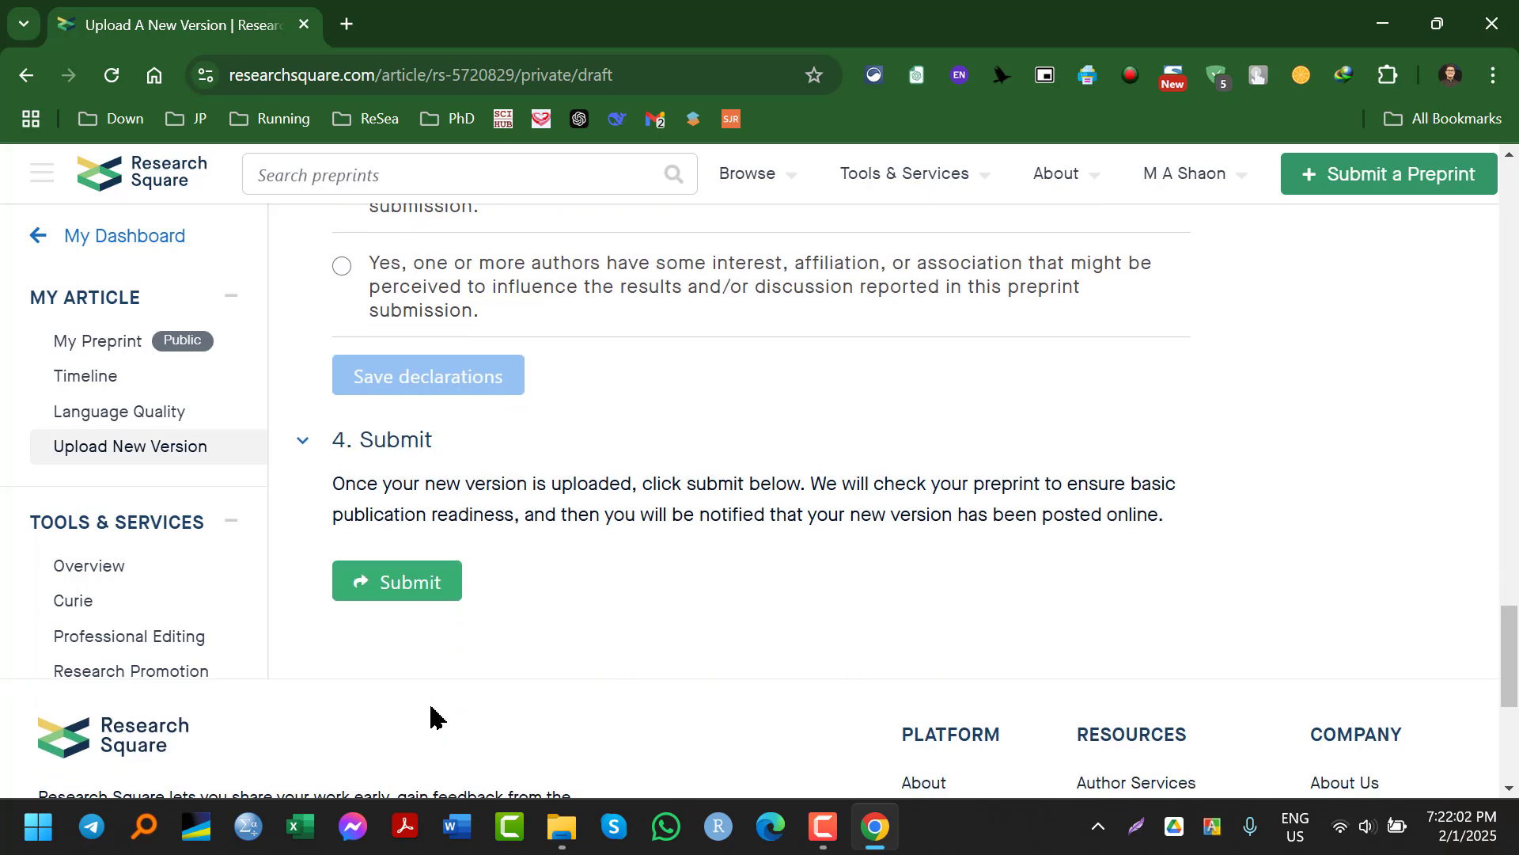
click(411, 587)
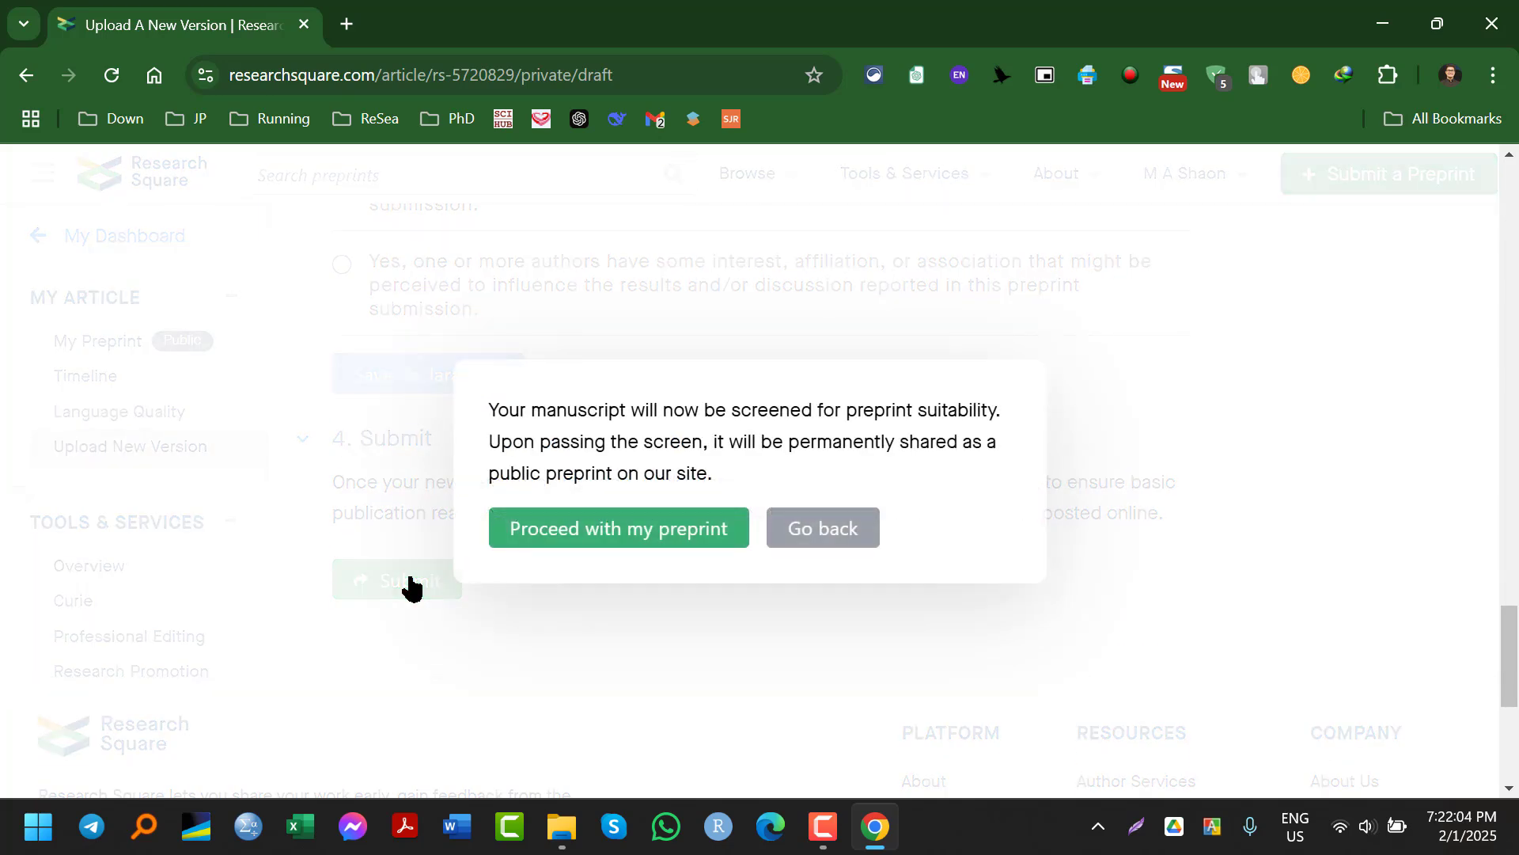
click(668, 534)
scroll(942, 479, down, 5)
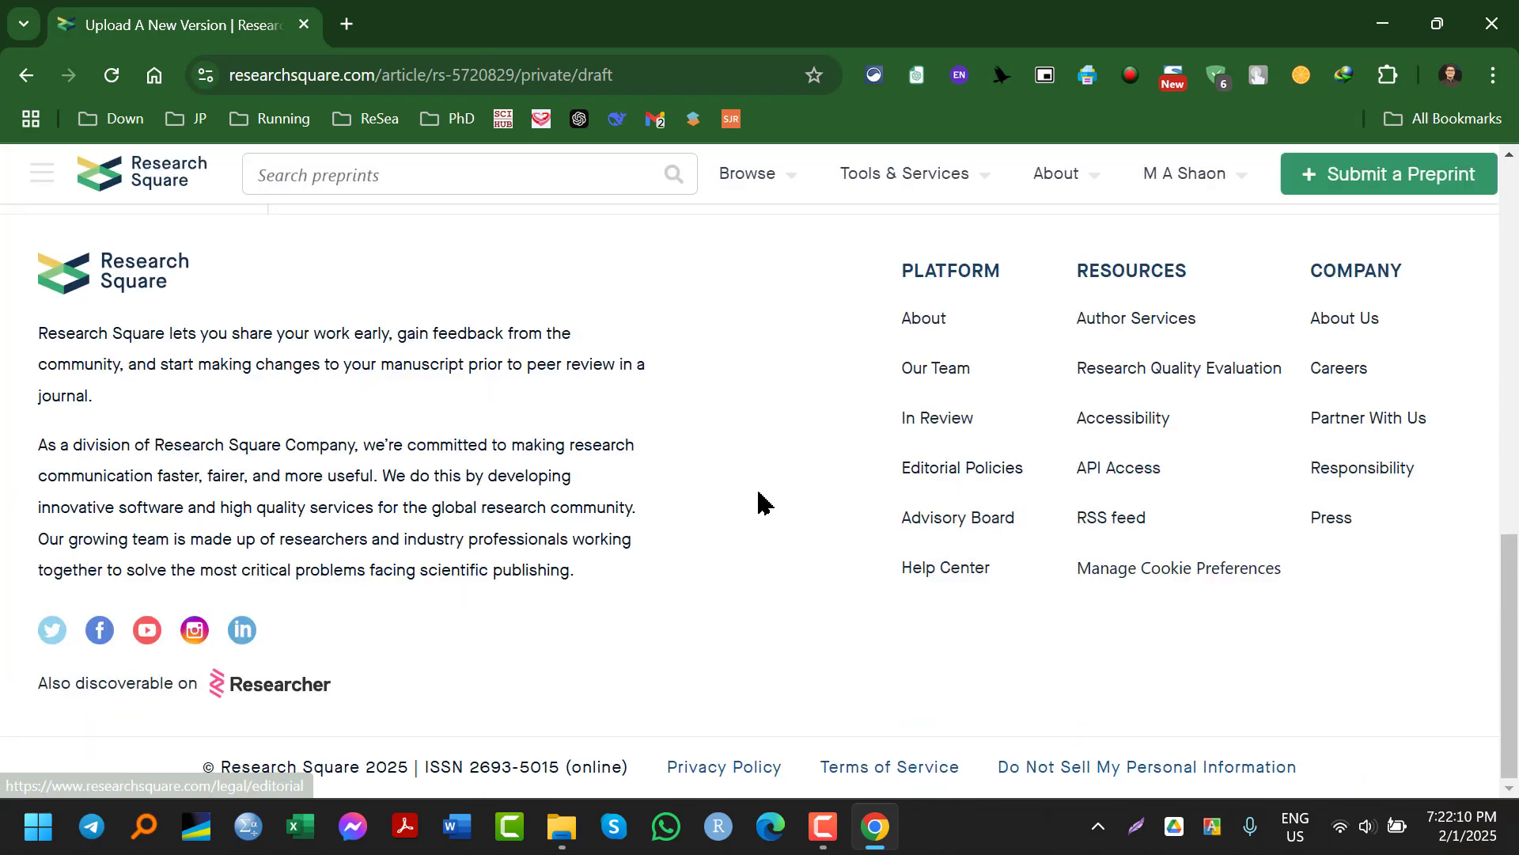
scroll(757, 502, up, 8)
scroll(757, 501, up, 3)
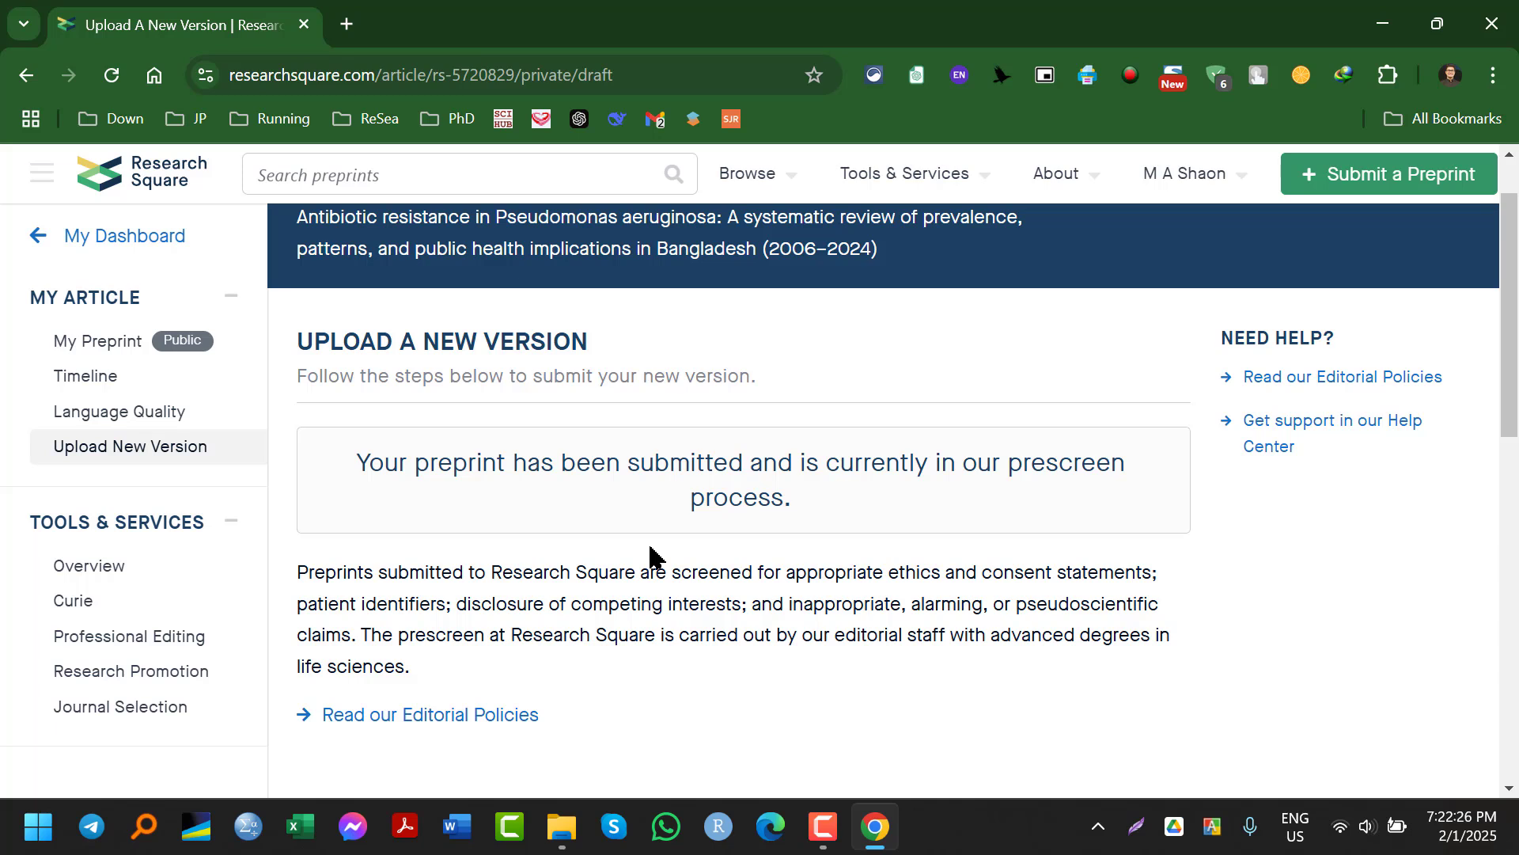
scroll(651, 557, up, 1)
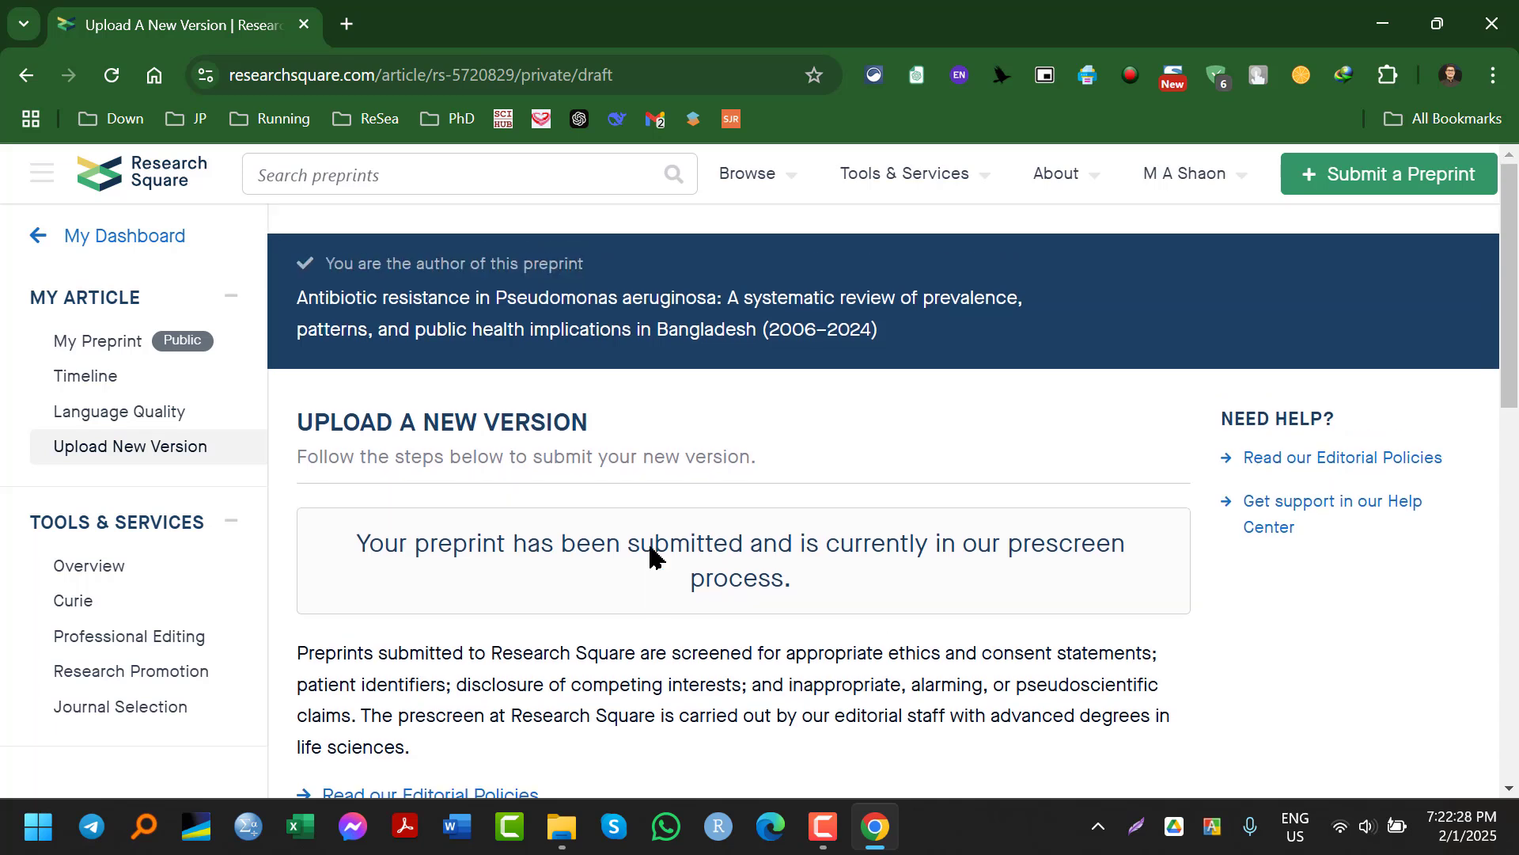